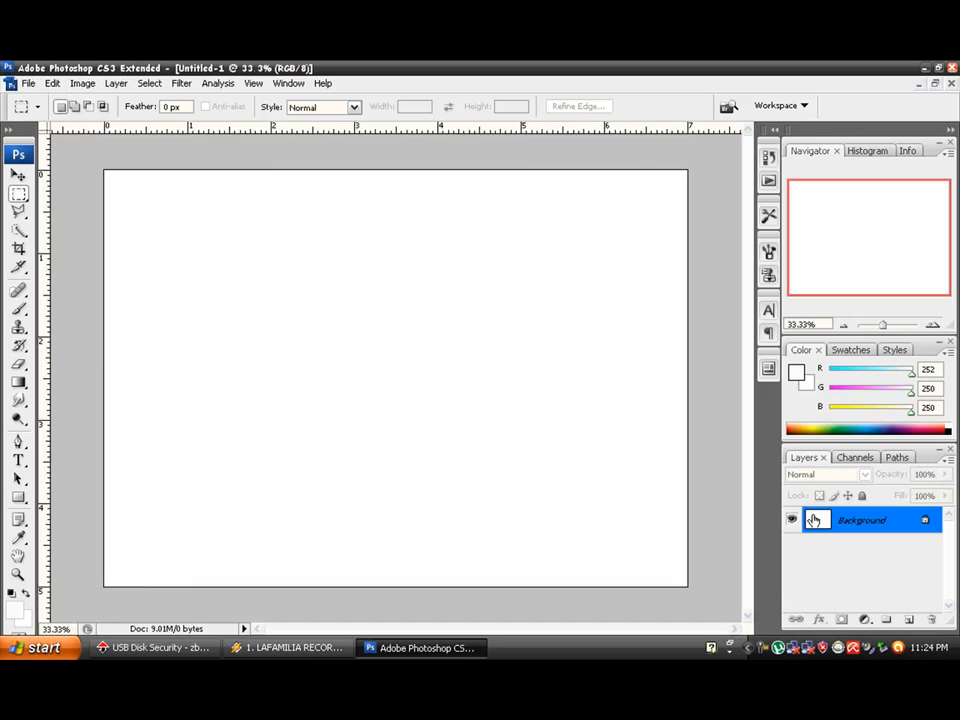
Convert the locked Background into a regular layer with the default settings and open its layer style settings.
double_click(858, 517)
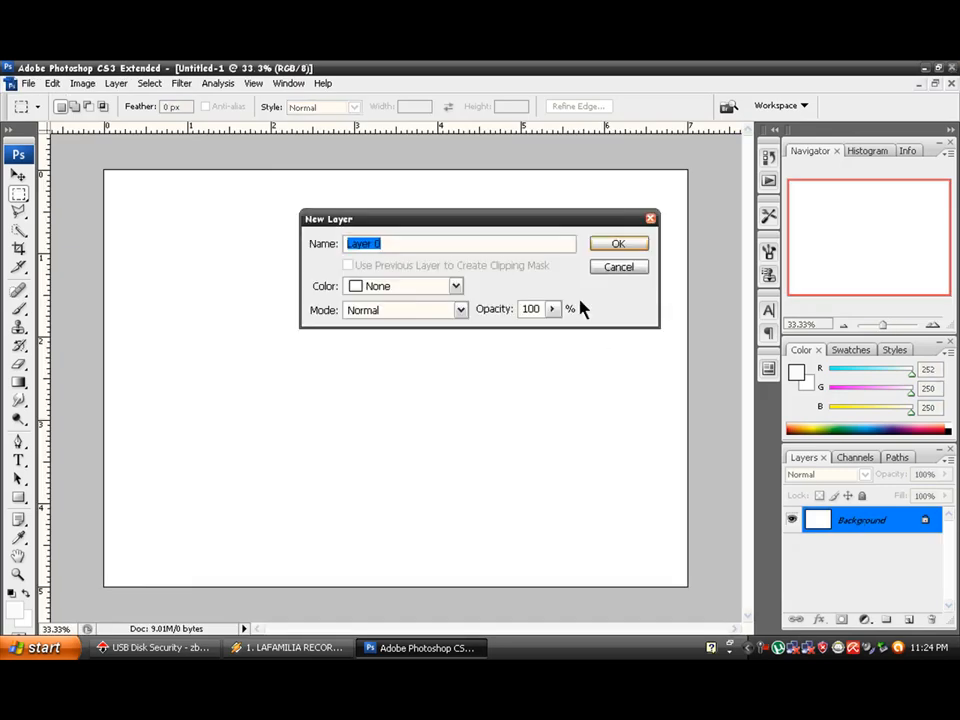
click(625, 246)
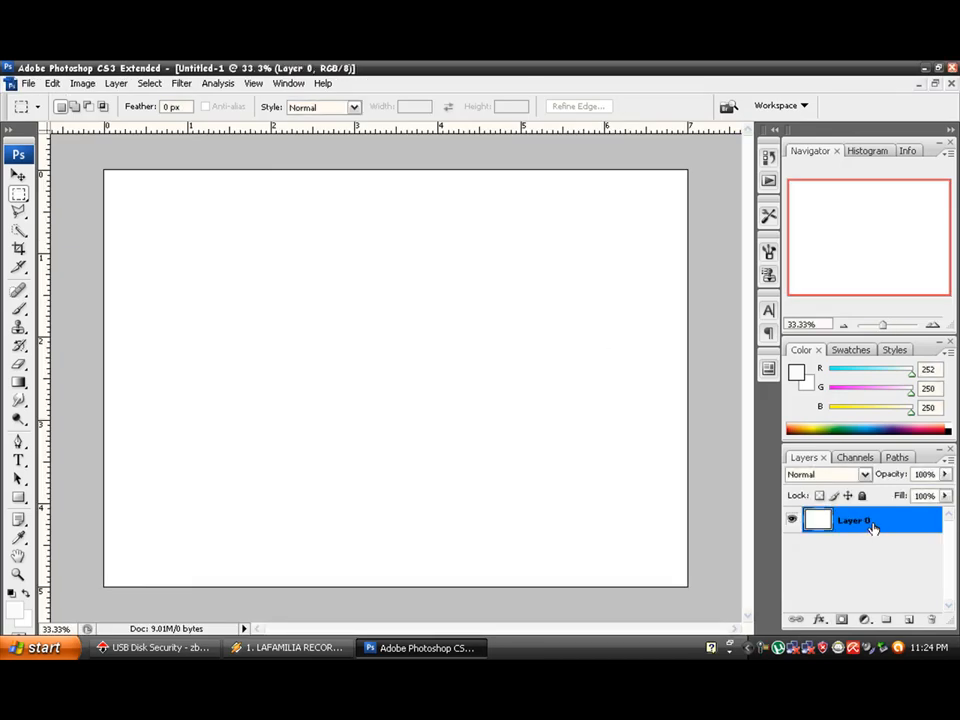
click(18, 459)
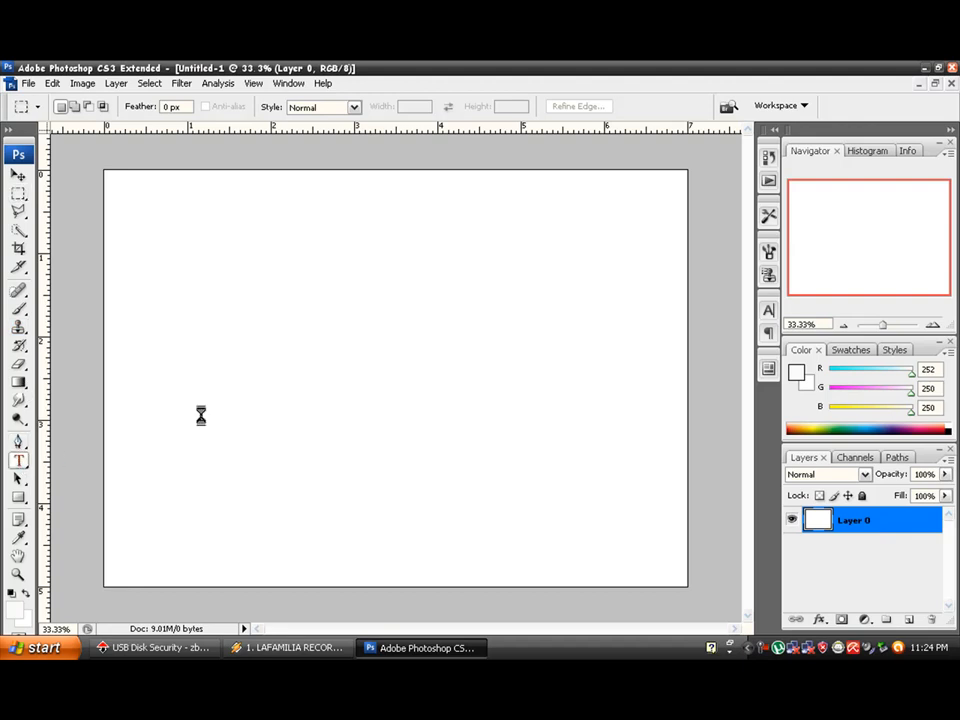
double_click(911, 523)
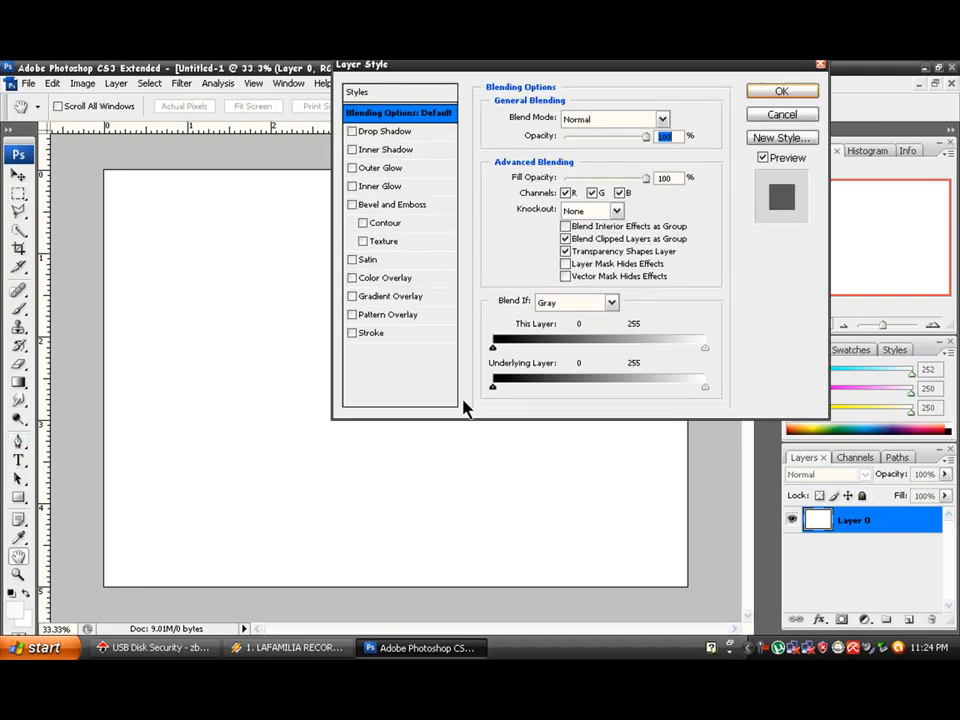
click(386, 279)
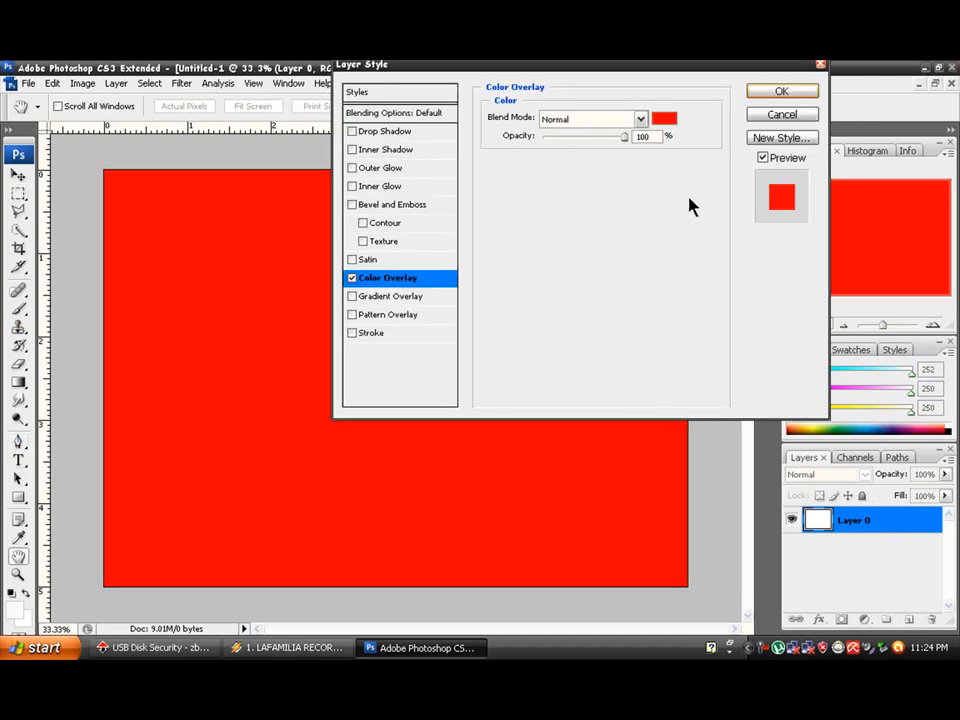
click(664, 122)
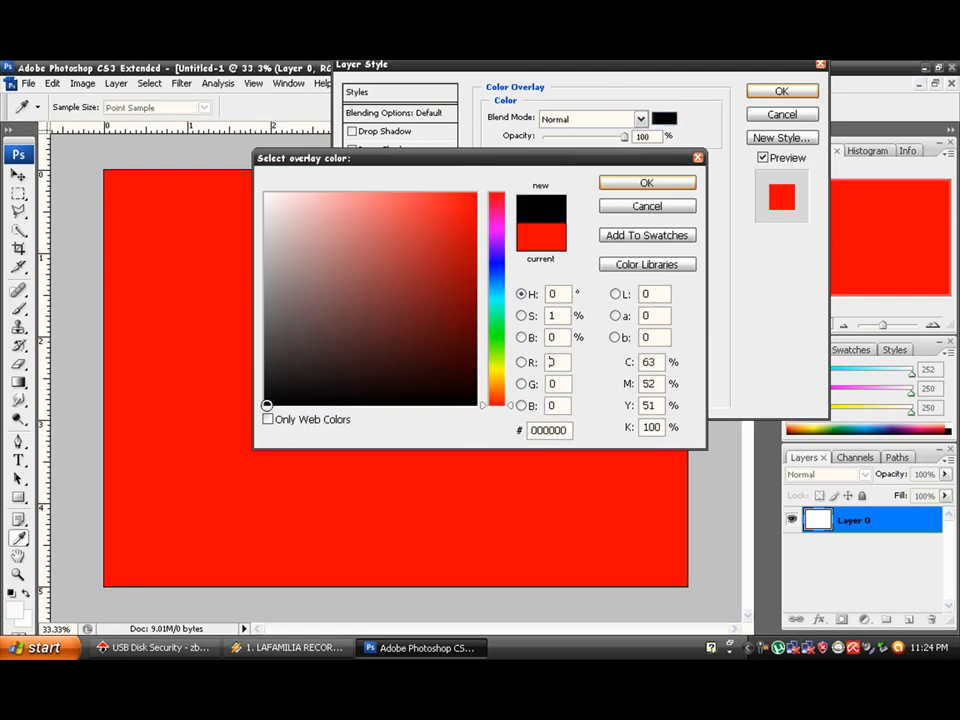
click(267, 405)
click(605, 184)
click(352, 278)
Apply a linear black-to-white gradient overlay to the background layer.
click(388, 296)
click(752, 91)
key(t)
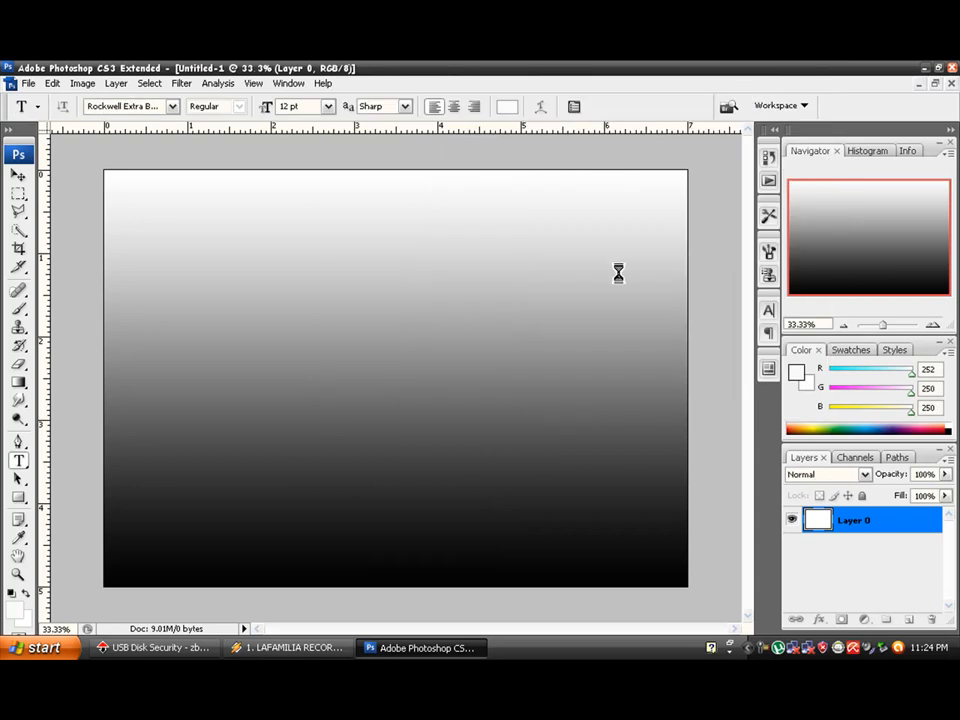
click(20, 178)
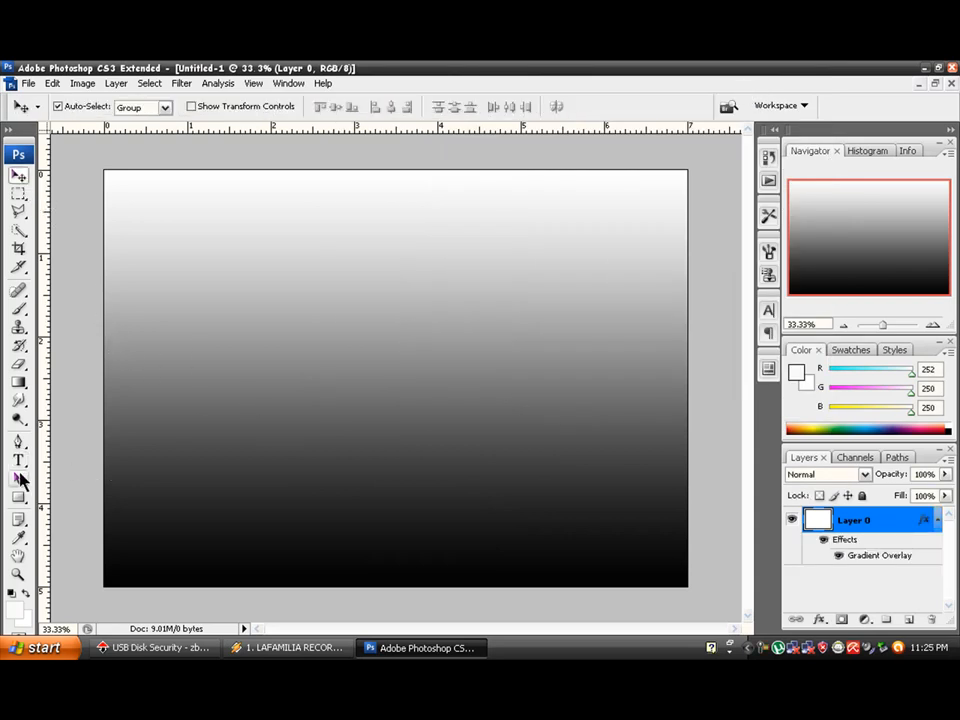
Add the text "CDR-iNK" in white Rockwell Extra Bold, 12 pt, left of the canvas centre.
click(18, 461)
click(236, 415)
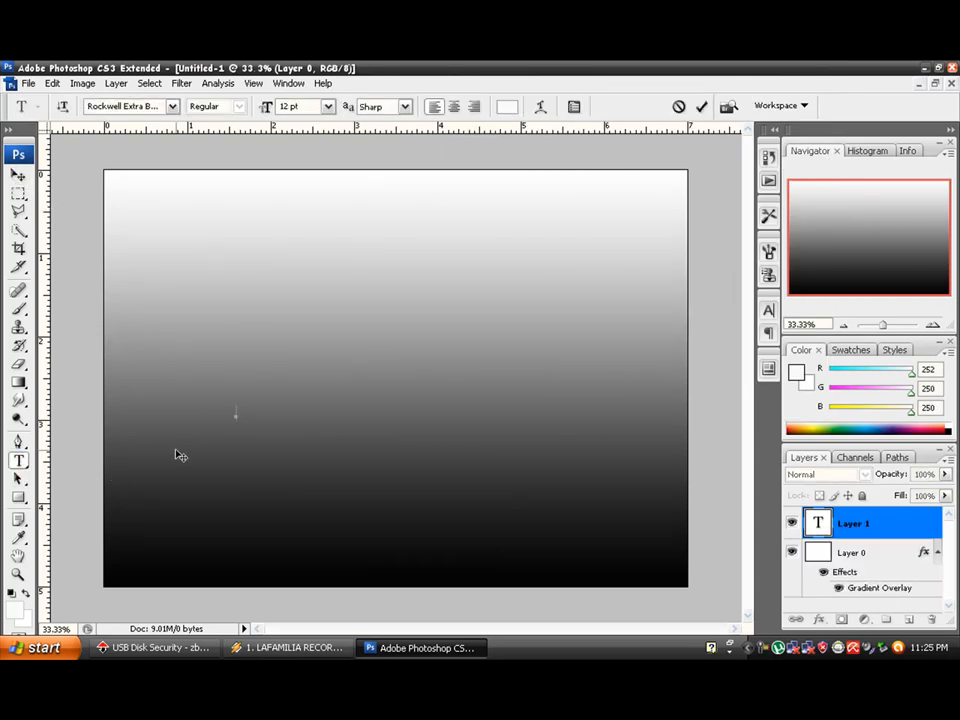
text(CDR-iNK)
click(18, 176)
Scale the CDR-iNK text up proportionally to about 574% so it spans most of the canvas width.
key(ctrl+t)
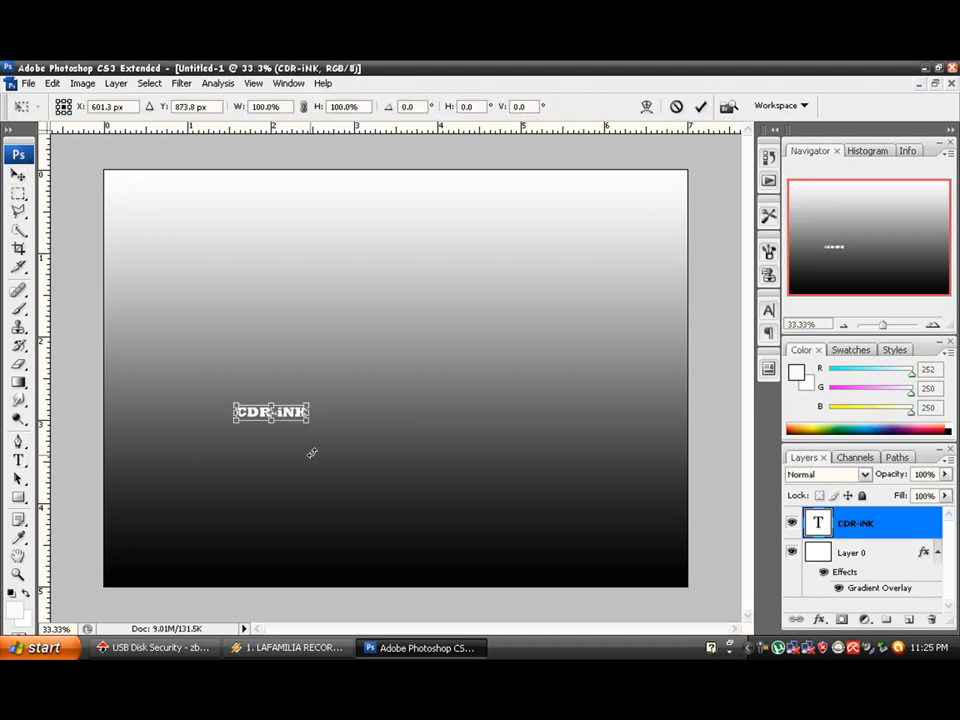
mouse_move(310, 405)
mouse_down()
mouse_move(587, 223)
mouse_move(640, 250)
mouse_up()
right_click(563, 392)
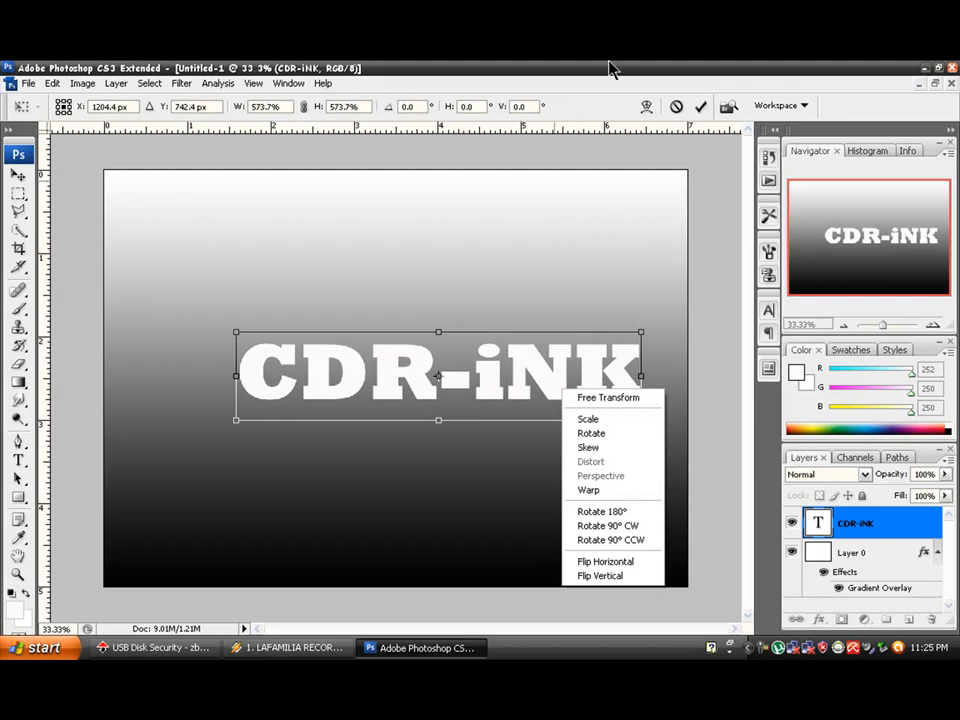
click(699, 106)
click(699, 106)
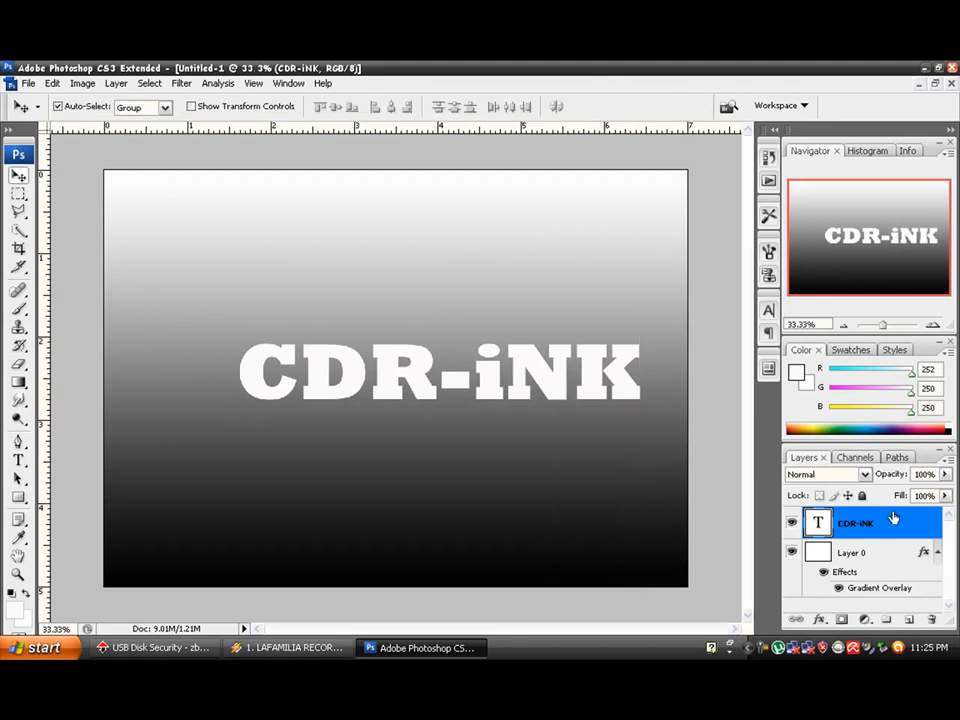
Duplicate the CDR-iNK text layer and merge the original and the copy into one raster layer.
key(ctrl+j)
shift+click(884, 558)
key(ctrl+e)
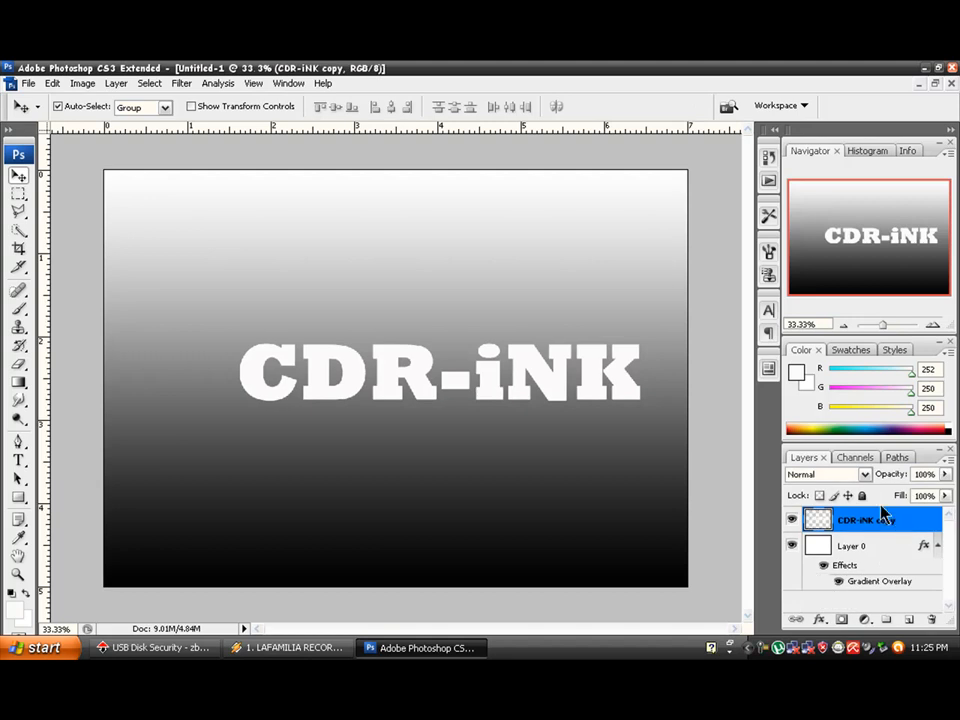
Transform the merged text in perspective by moving its upper-left corner, with the C at the large end.
key(ctrl+t)
right_click(603, 379)
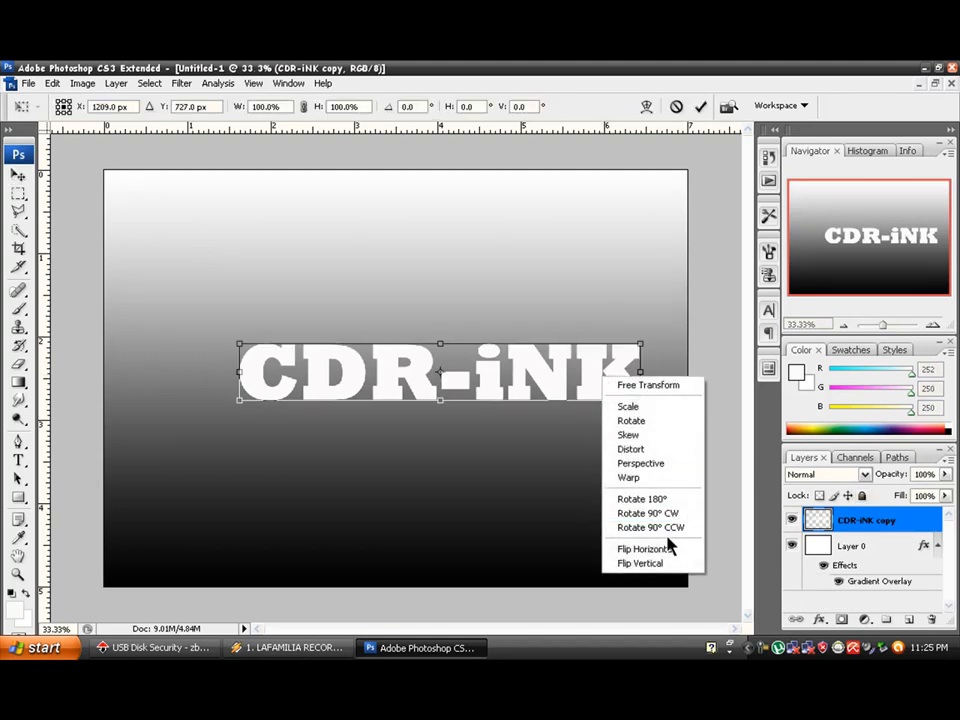
click(645, 462)
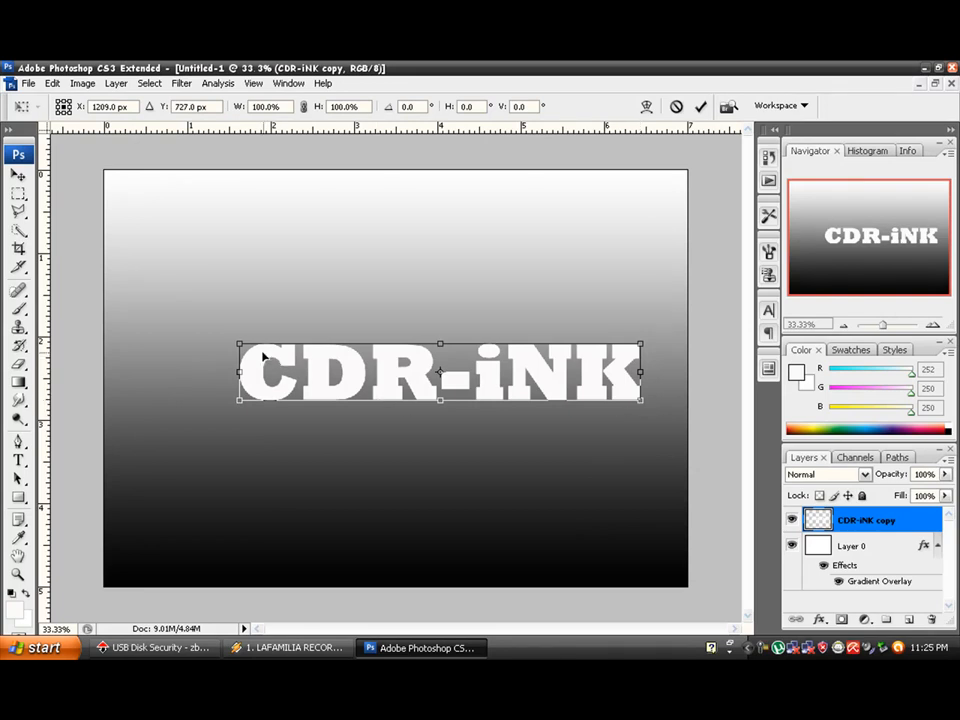
mouse_move(240, 345)
mouse_down()
mouse_move(238, 253)
mouse_move(266, 407)
mouse_move(231, 368)
mouse_up()
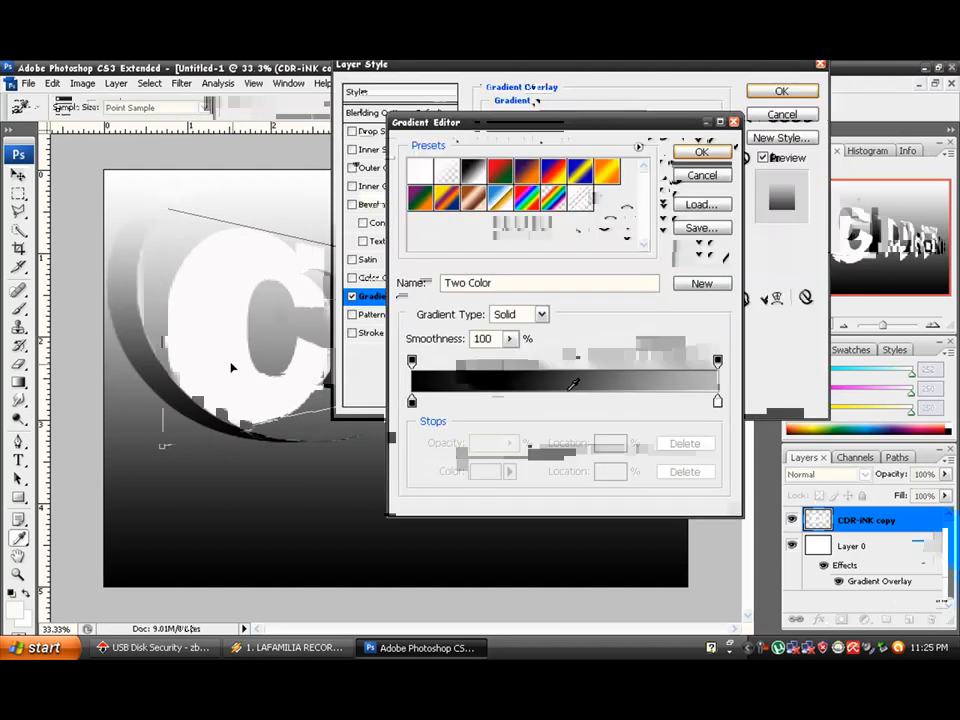
Load the orange-yellow-orange gradient preset for the CDR-iNK copy 35 overlay and recolour its first stop blue.
click(607, 171)
click(413, 402)
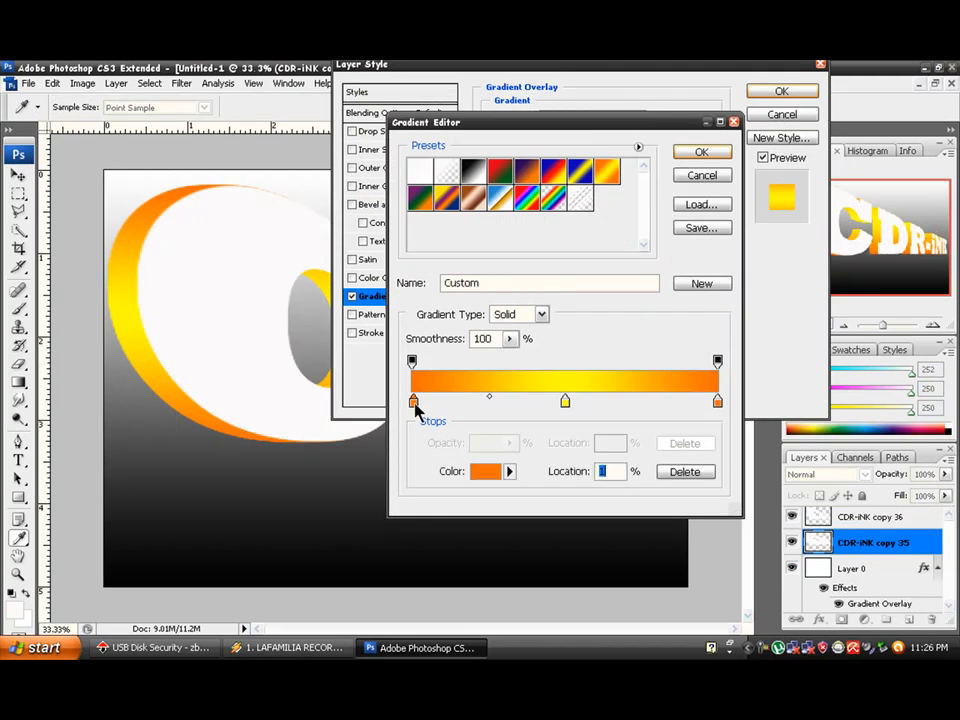
double_click(413, 402)
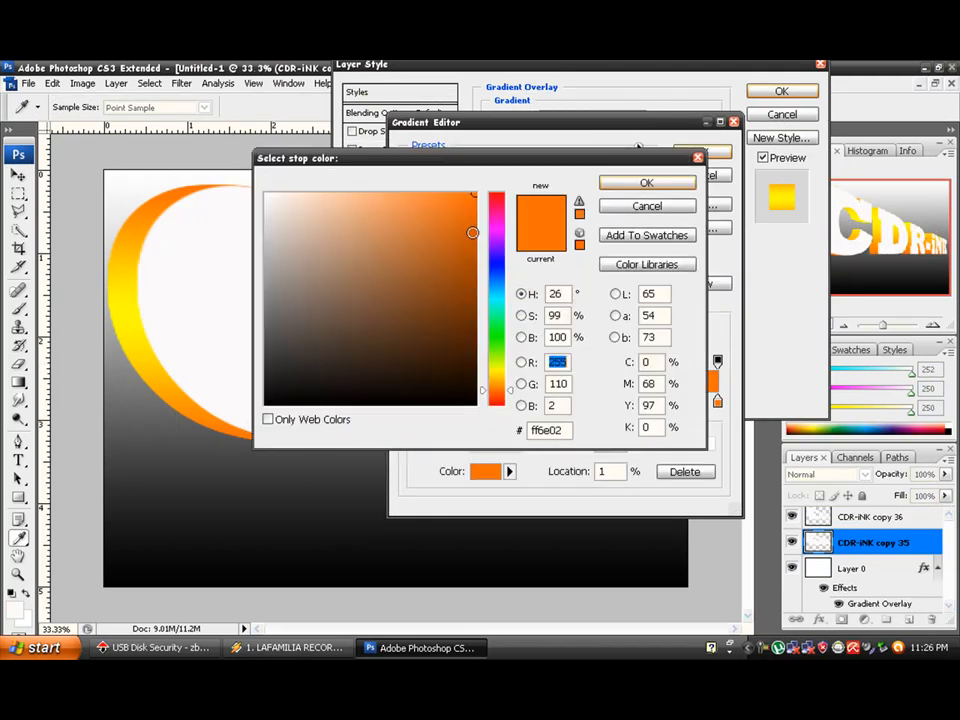
click(493, 260)
click(655, 186)
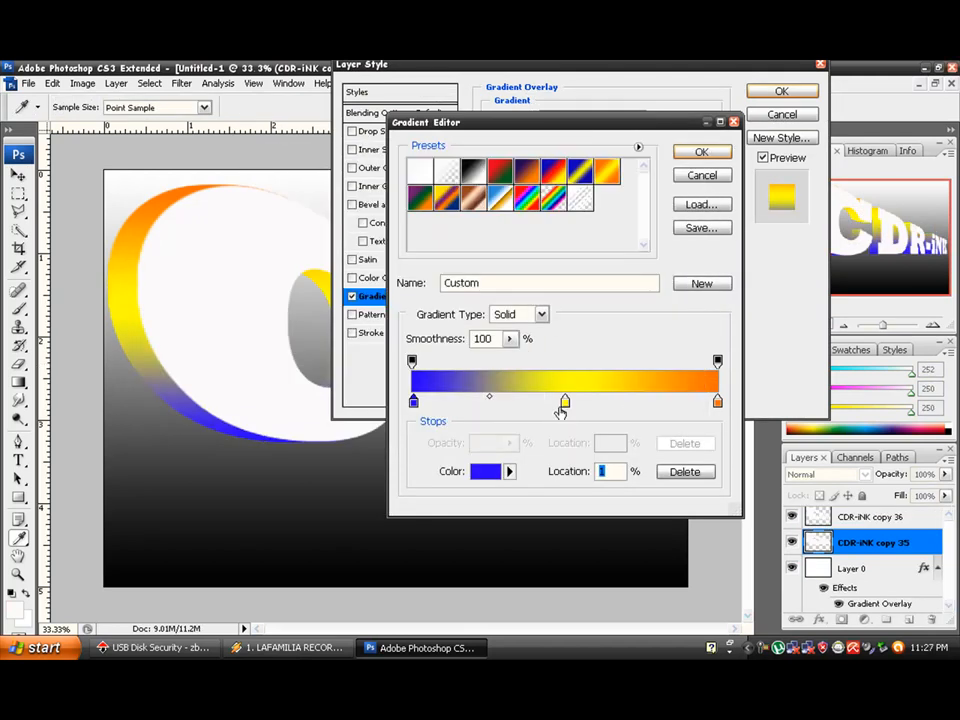
Recolour the gradient's middle stop near-white (faf8f8).
double_click(564, 405)
click(497, 403)
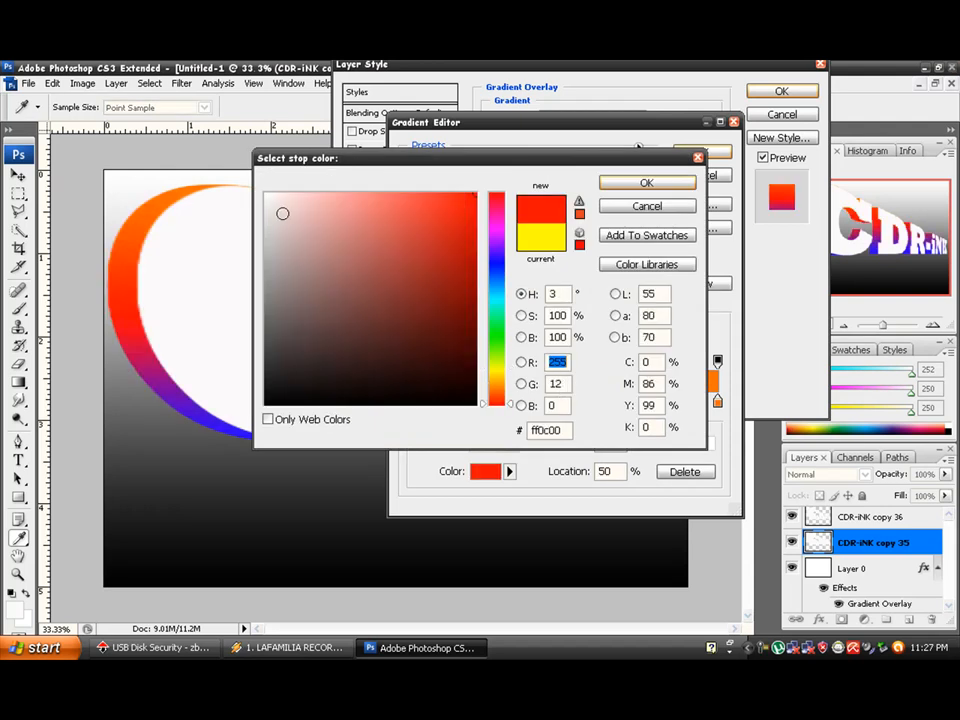
click(266, 197)
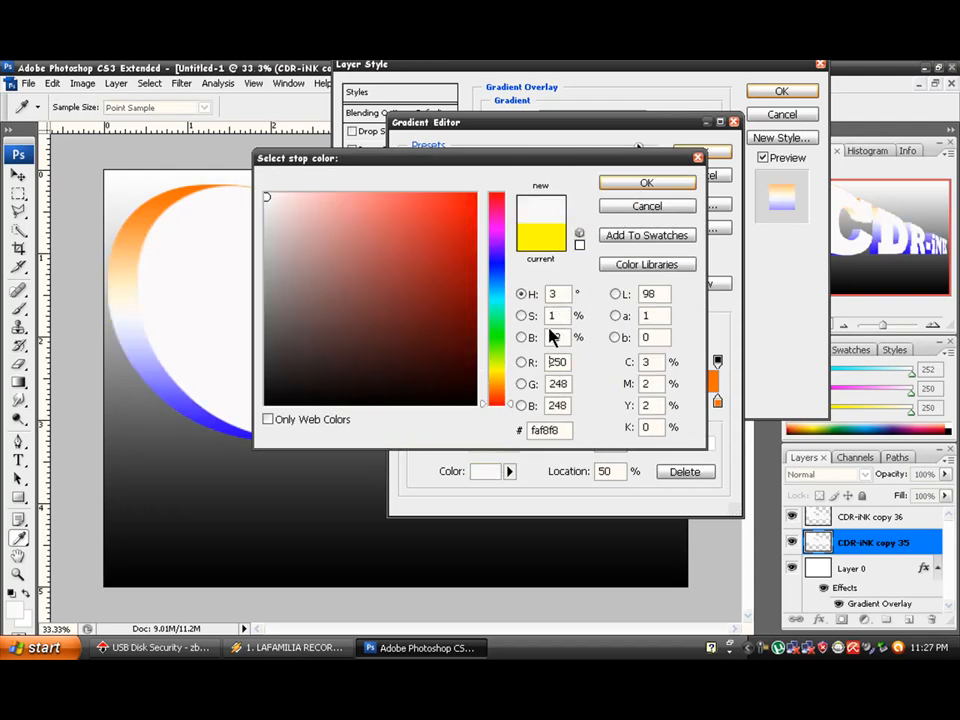
click(615, 186)
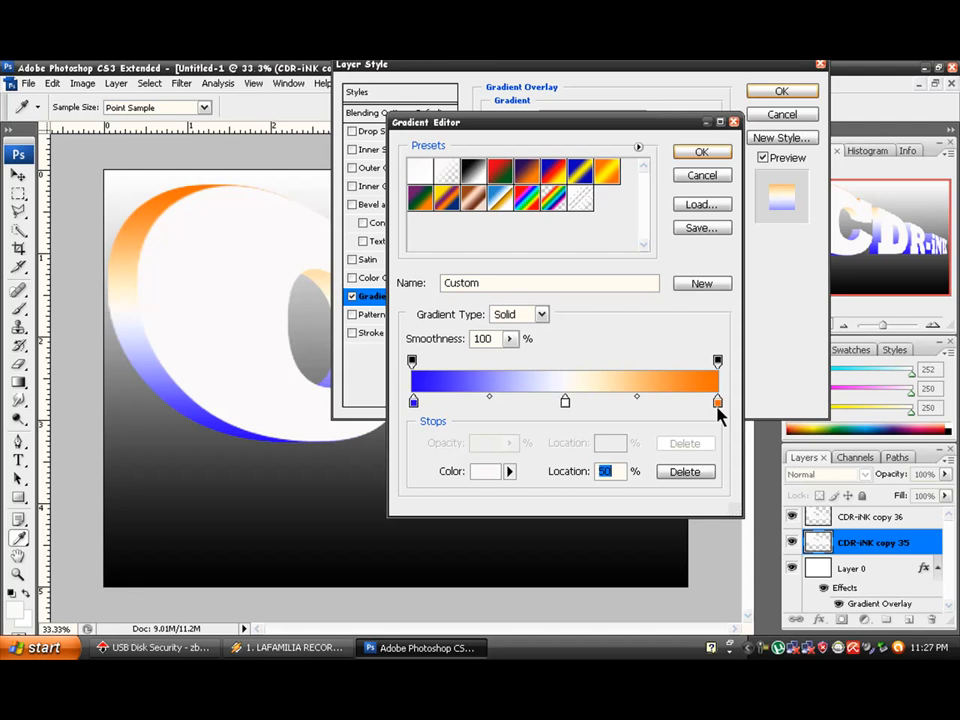
Recolour the gradient's end stop red (ff0c00) and apply the gradient overlay to CDR-iNK copy 35.
double_click(717, 401)
click(500, 404)
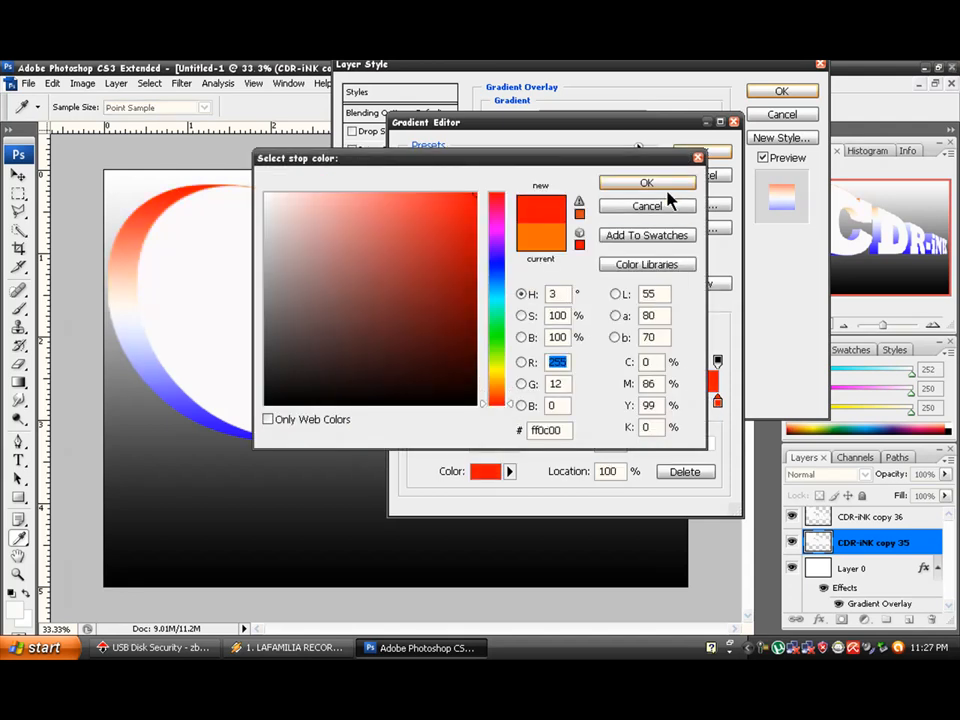
click(662, 186)
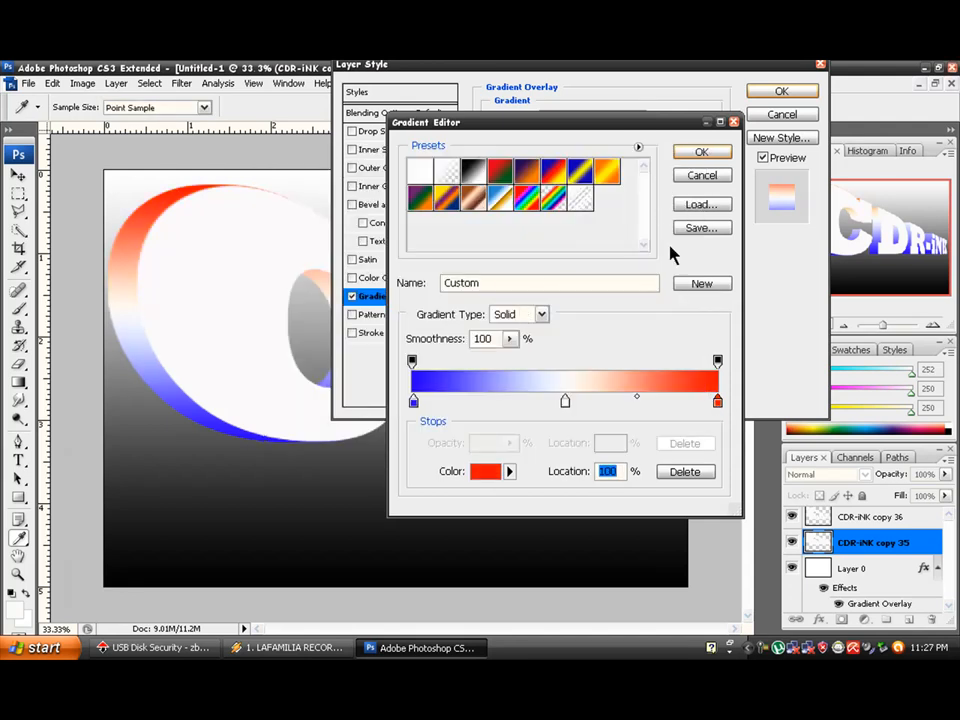
click(709, 154)
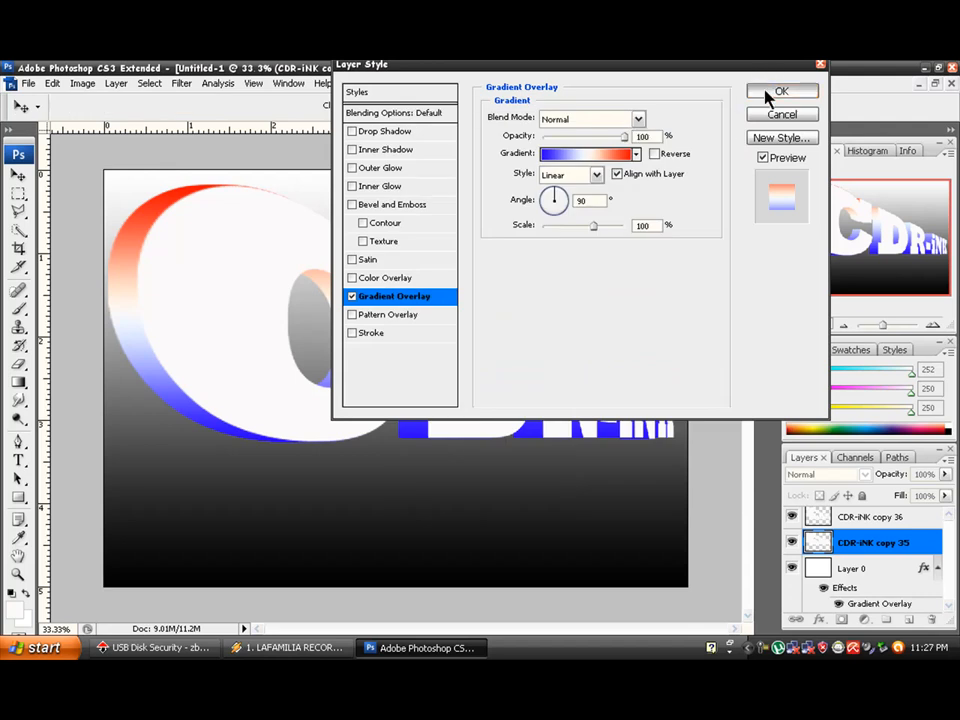
click(766, 93)
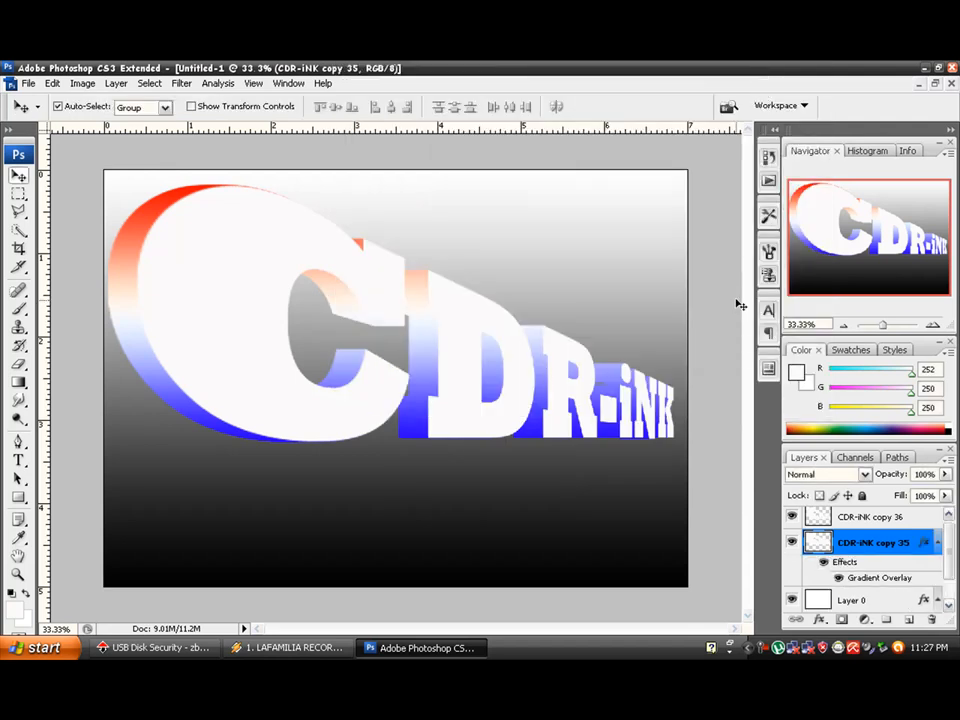
Rotate the gradient overlay angle of CDR-iNK copy 35 towards the upper left, running from red at the C to blue at the far letters.
double_click(922, 551)
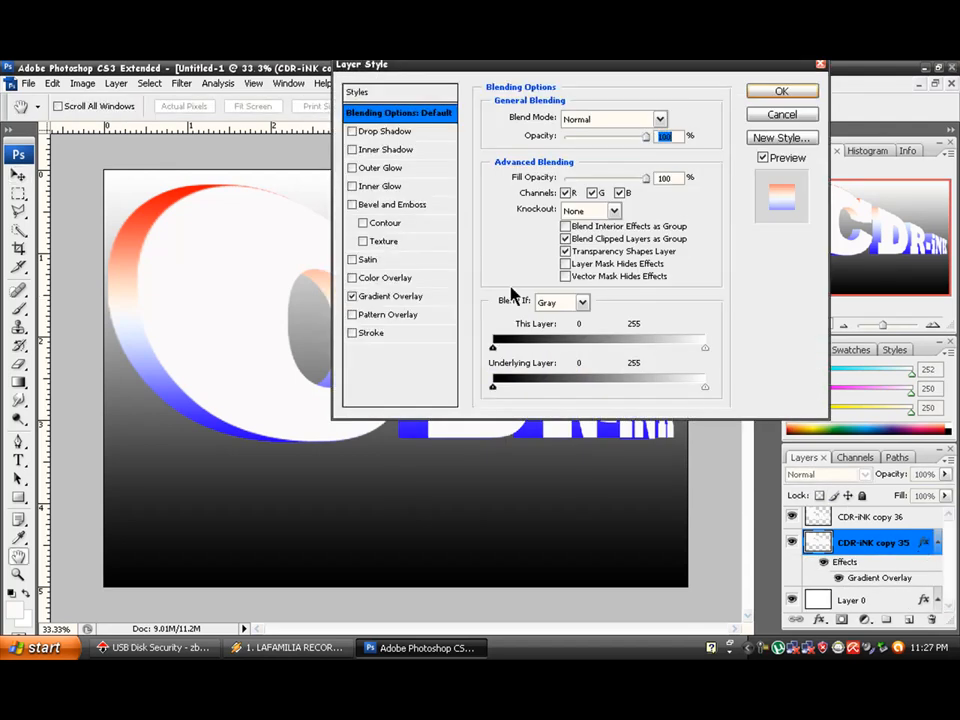
click(394, 296)
drag(560, 68, 737, 124)
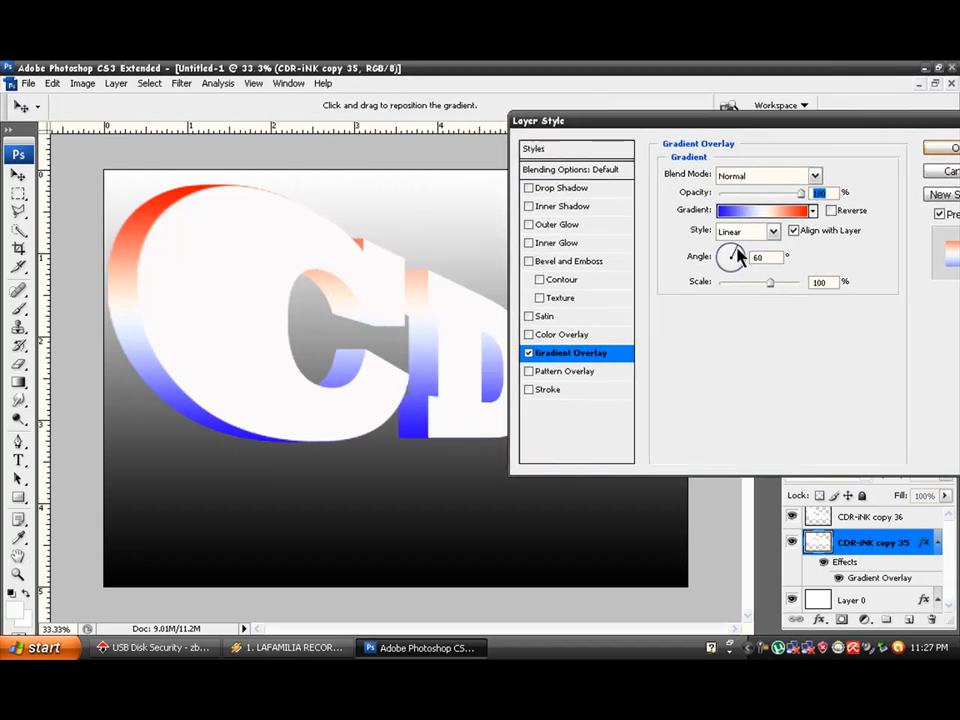
click(737, 255)
drag(737, 255, 719, 250)
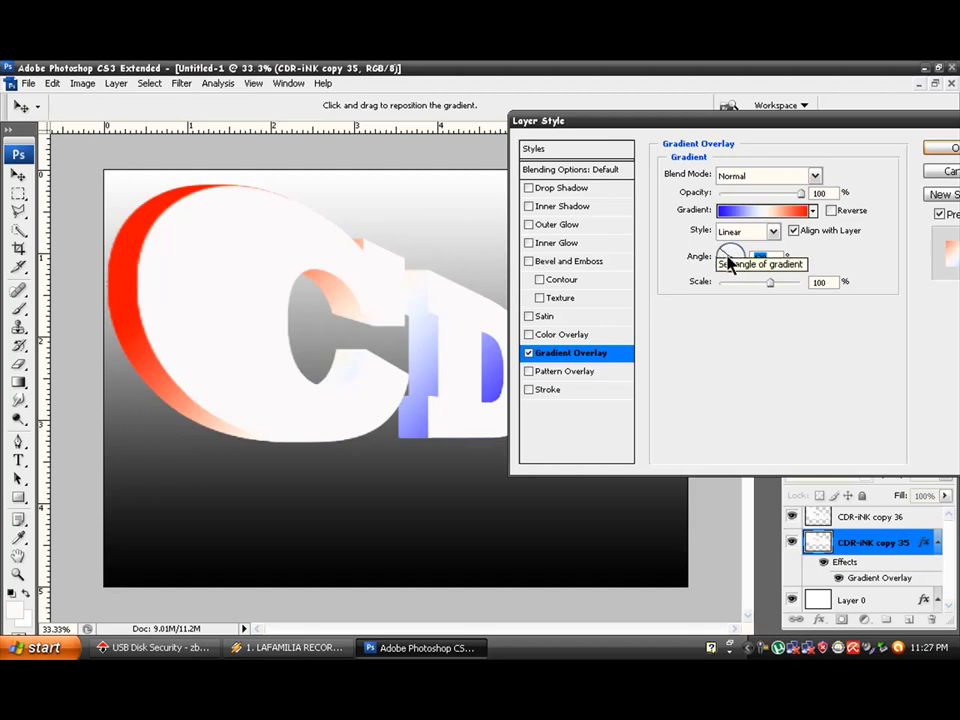
click(944, 148)
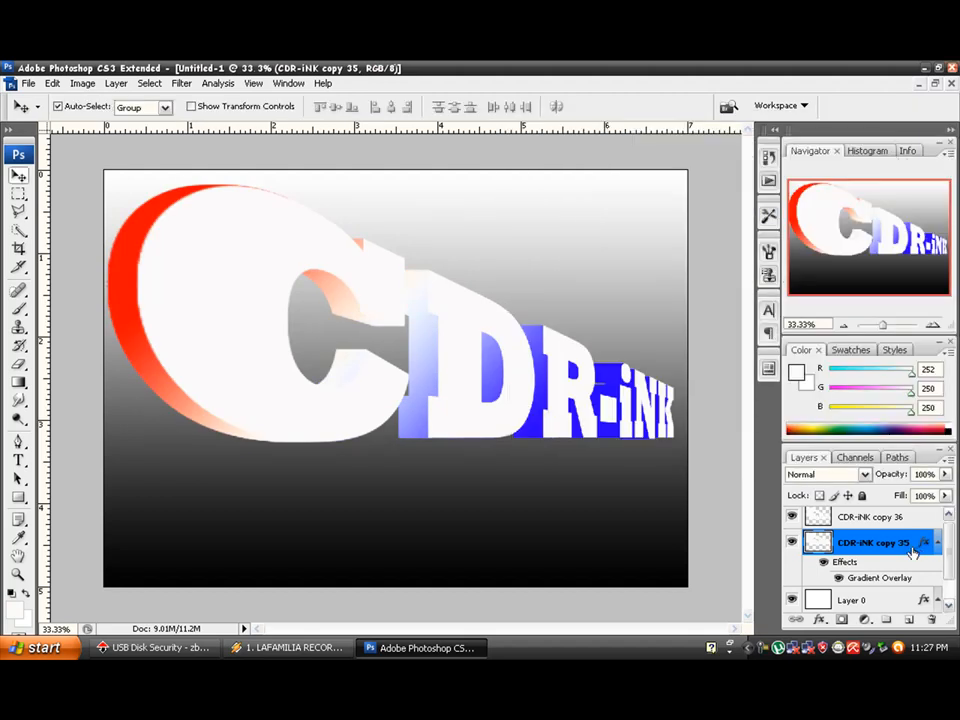
Apply a near-black (010101) colour overlay to the front text layer CDR-iNK copy 36.
double_click(925, 518)
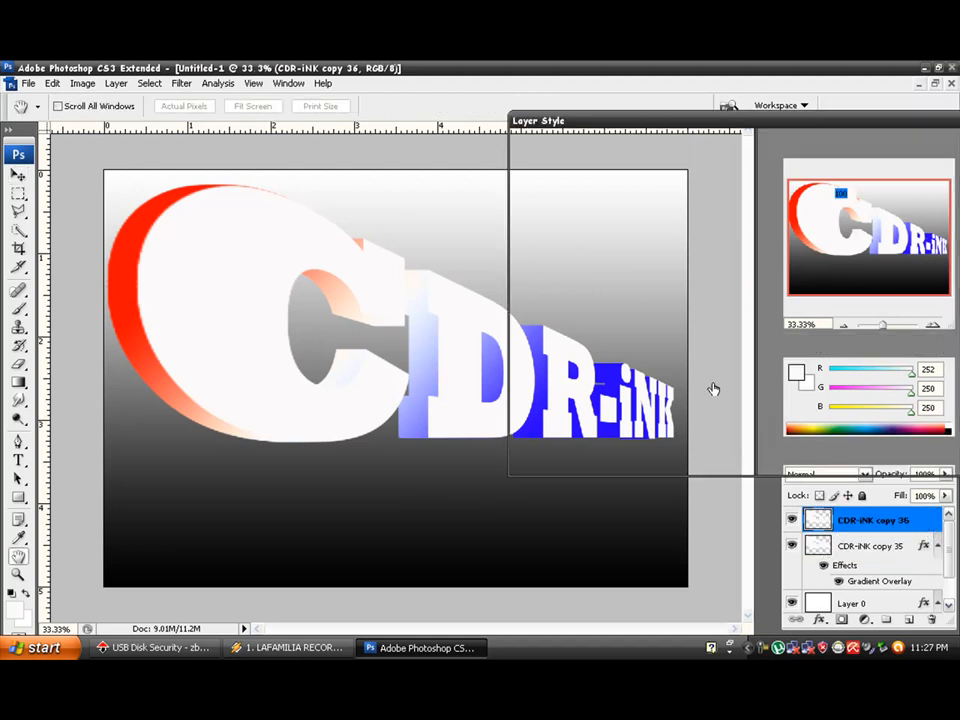
click(562, 335)
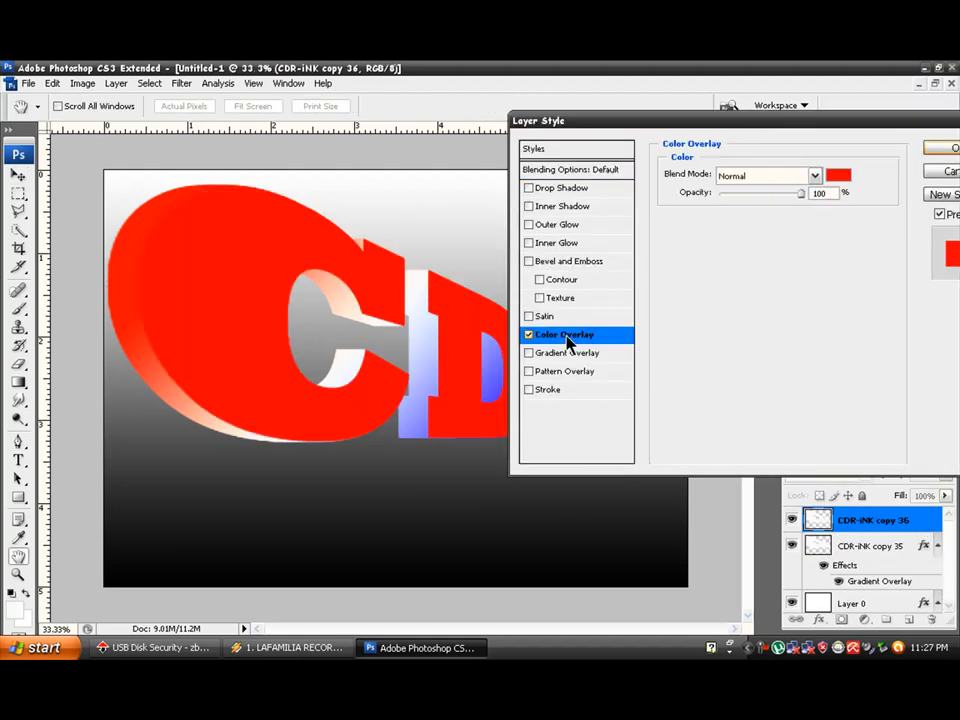
click(838, 176)
click(266, 404)
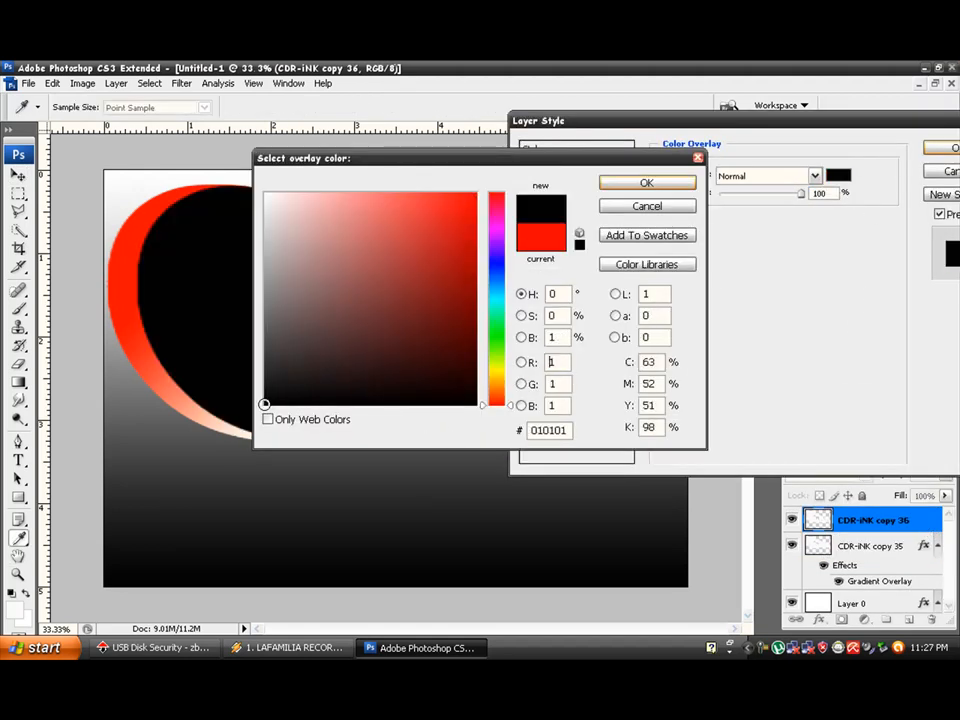
key(Return)
key(Return)
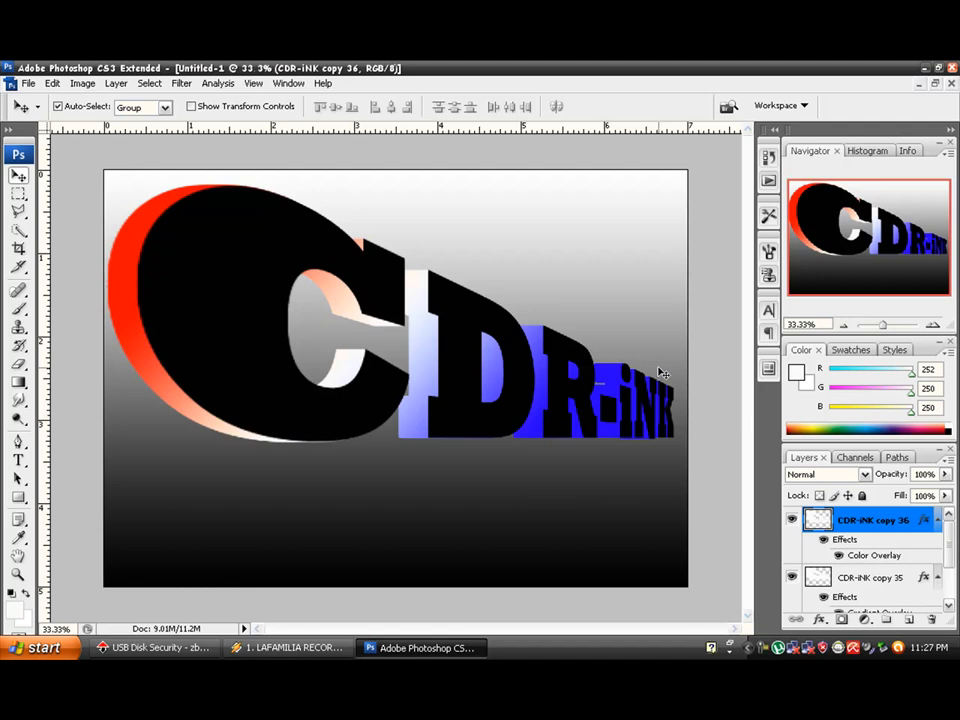
Merge CDR-iNK copy 36 and CDR-iNK copy 35 into one layer and duplicate the merged layer.
shift+click(899, 577)
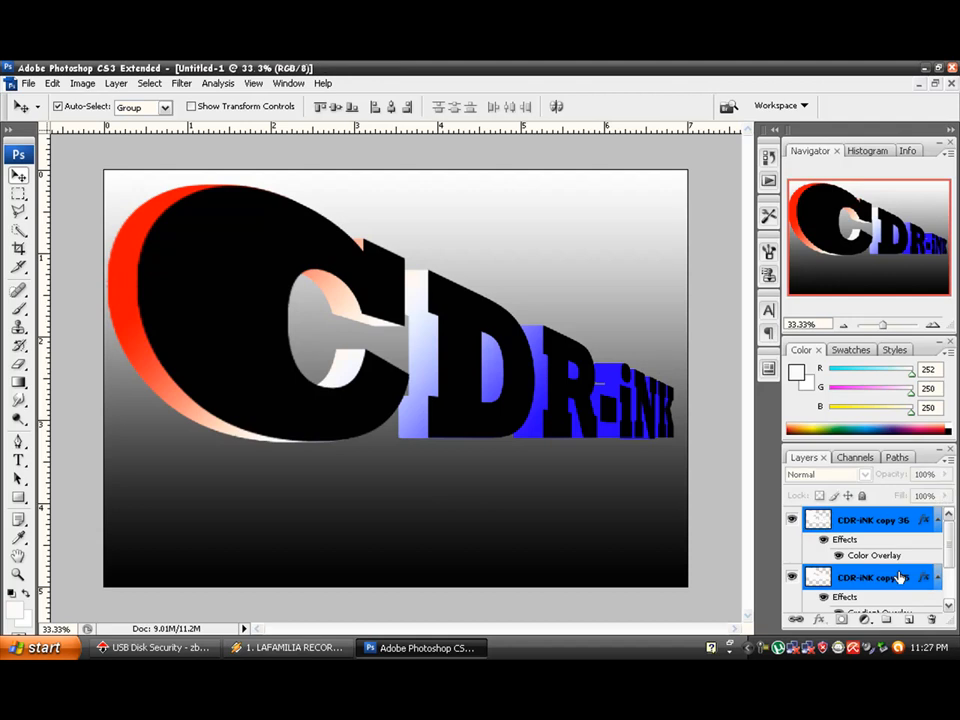
key(ctrl+e)
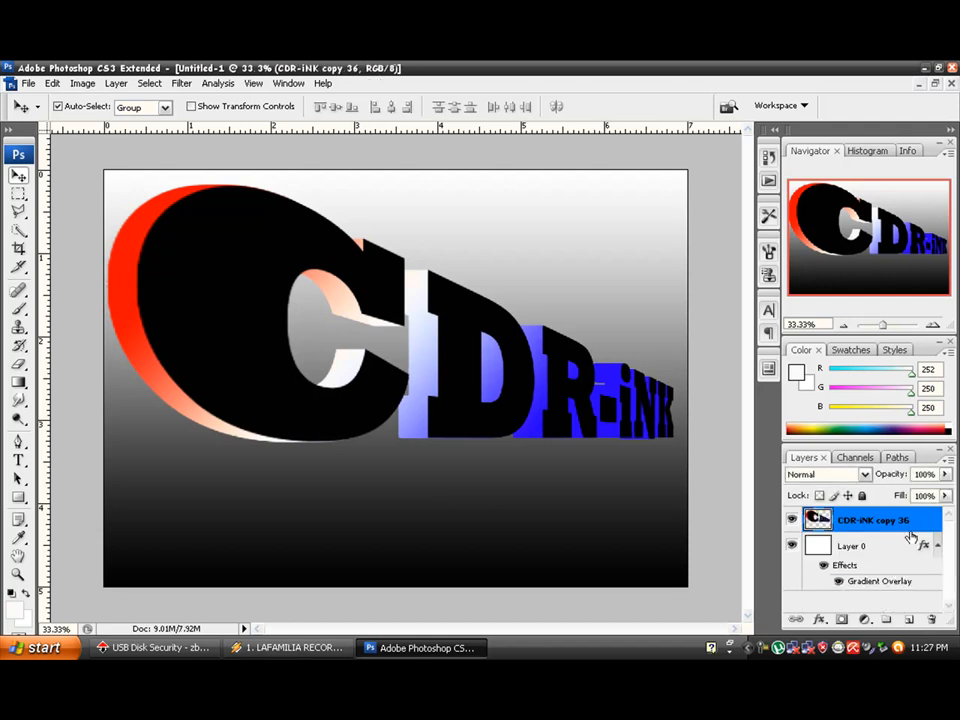
key(ctrl+j)
Flip CDR-iNK copy 36 vertically, position it directly beneath the upright text as a reflection, and tilt it very slightly.
click(889, 553)
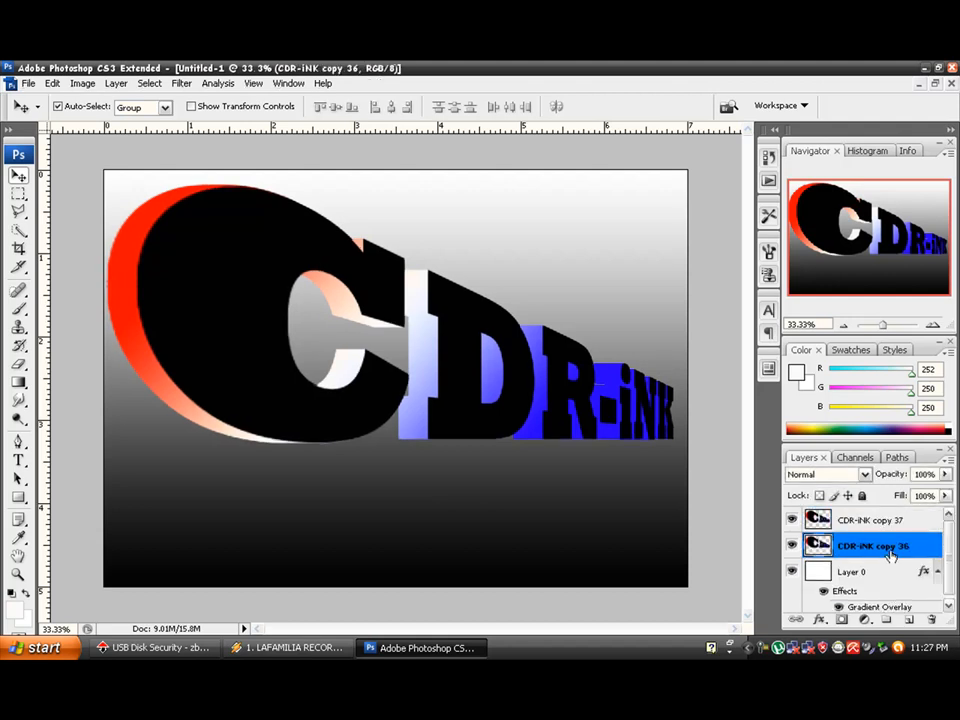
key(ctrl+t)
right_click(607, 385)
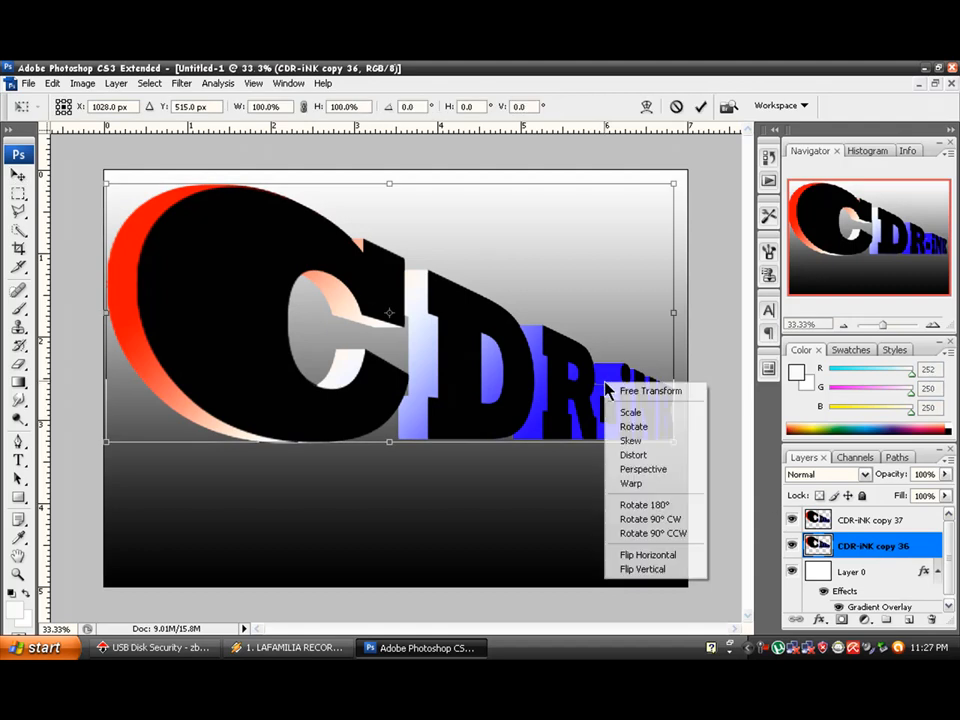
click(681, 570)
drag(540, 262, 546, 538)
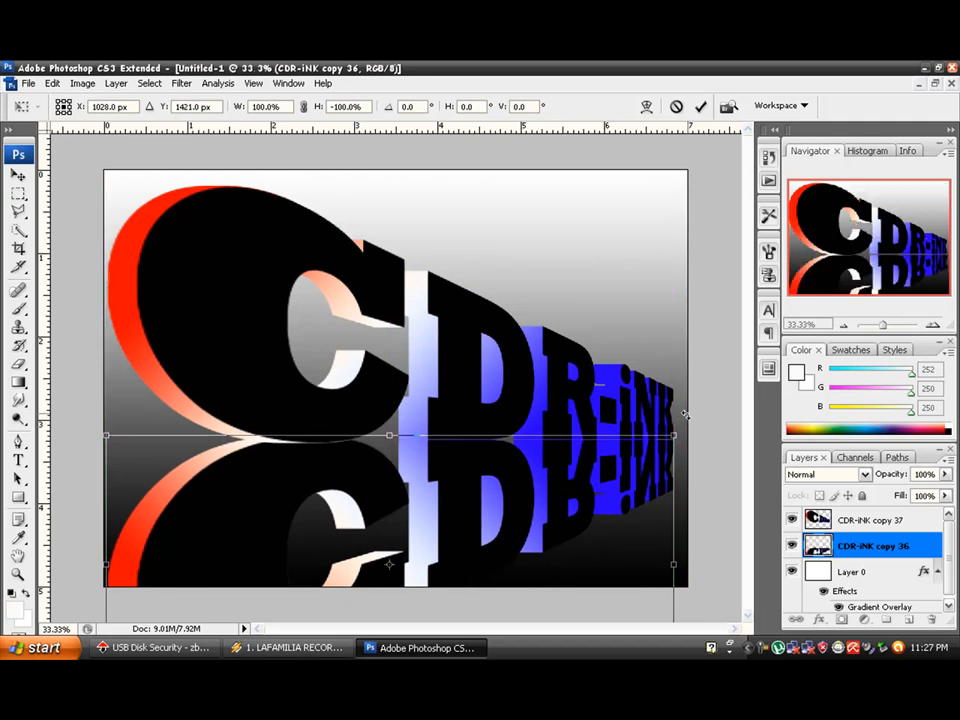
drag(684, 413, 687, 414)
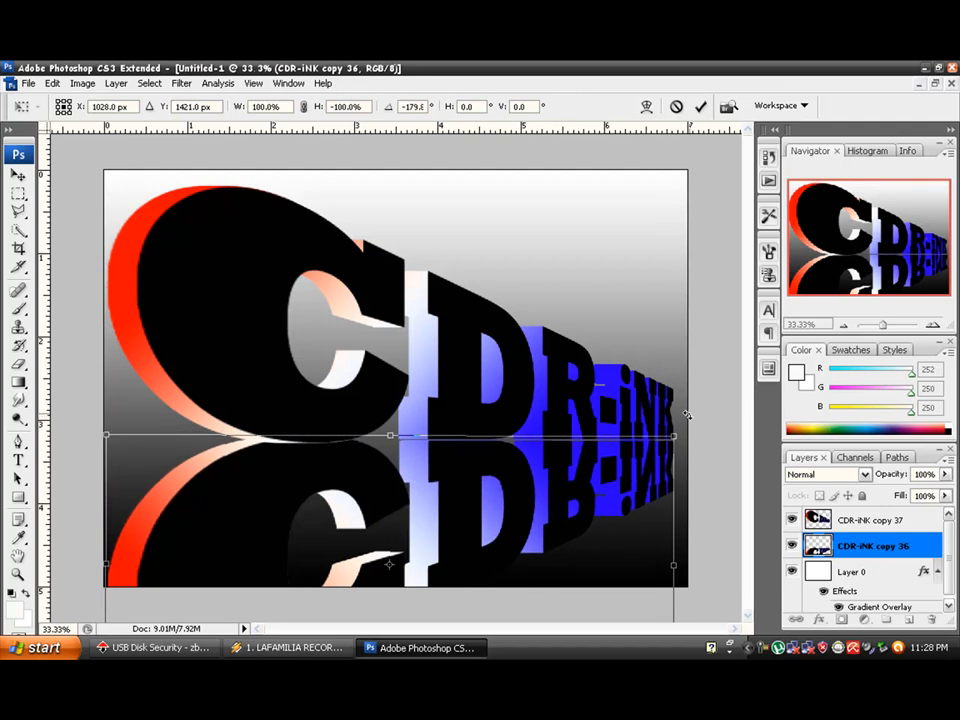
key(Return)
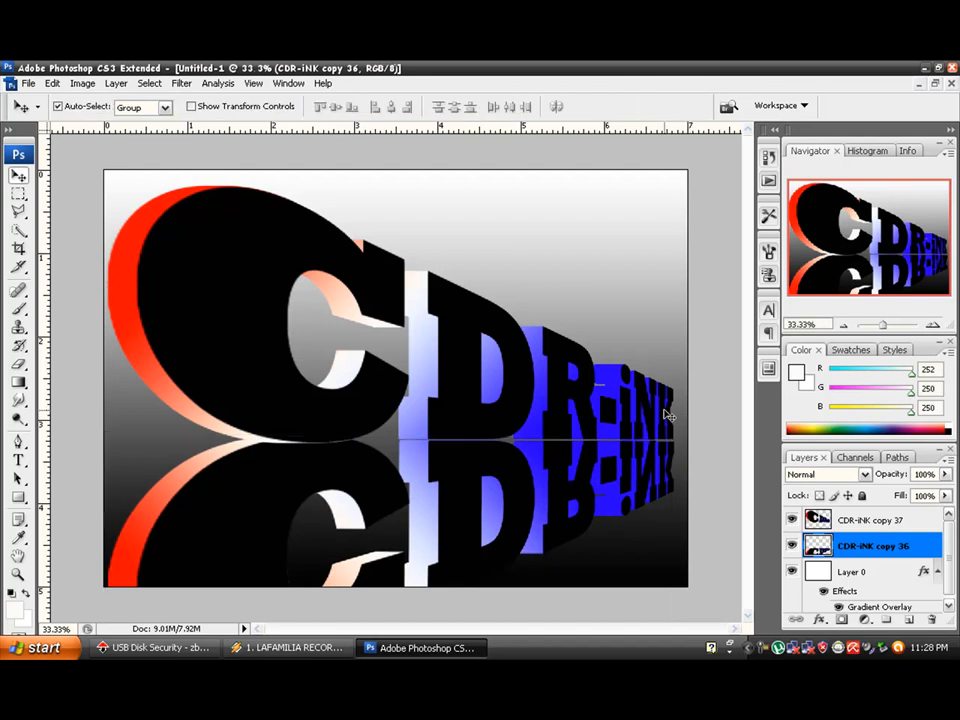
Rotate the upright text layer CDR-iNK copy 37 slightly clockwise.
click(643, 408)
key(ctrl+t)
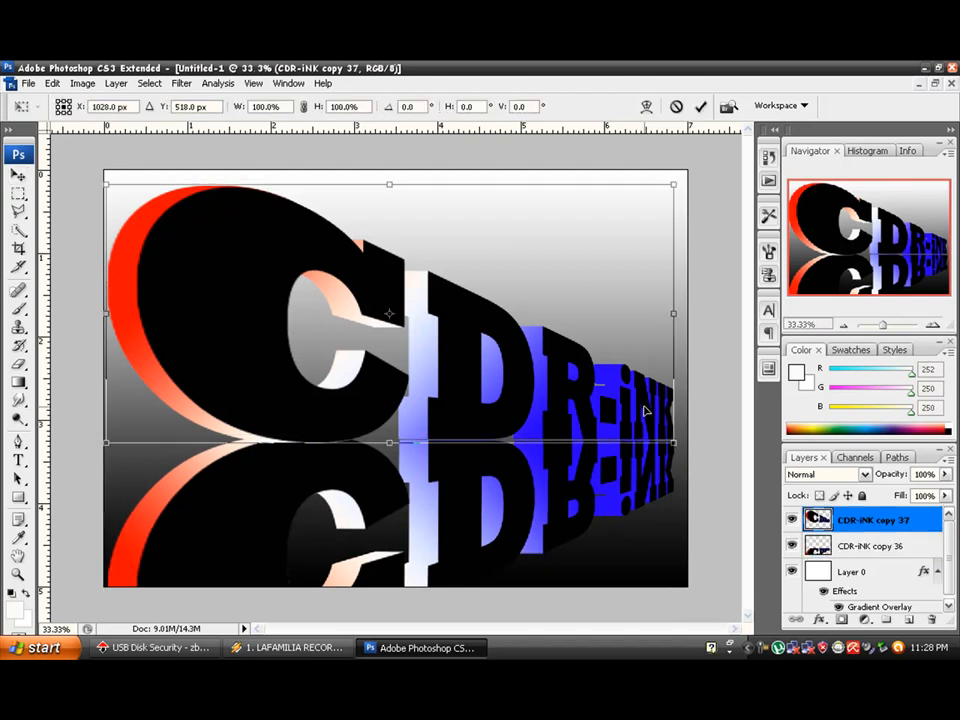
drag(680, 175, 690, 178)
key(Return)
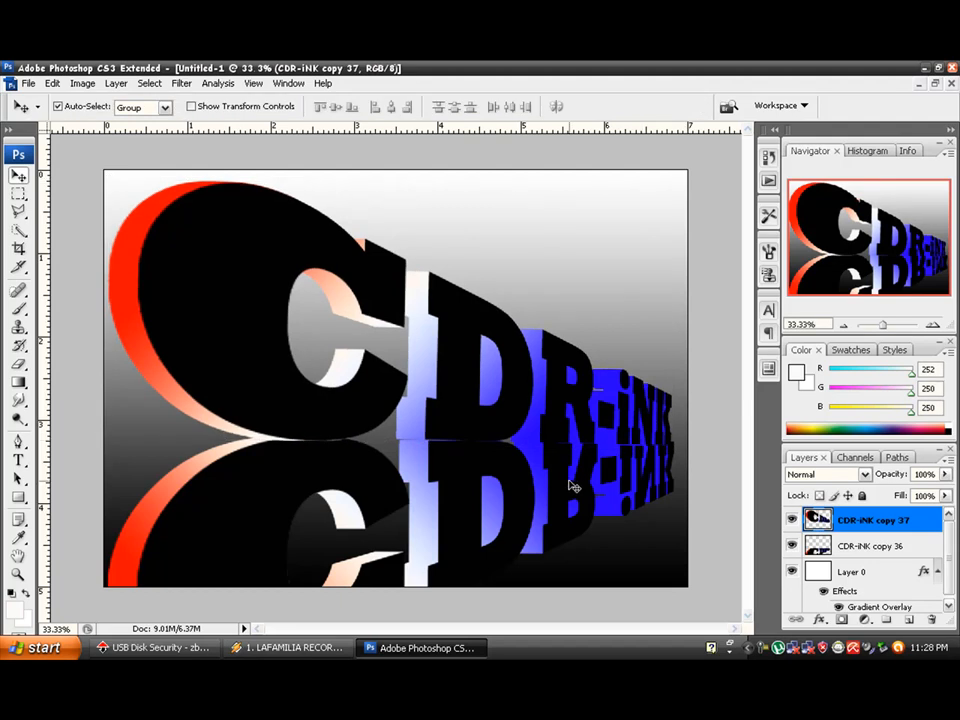
Rotate the reflection layer CDR-iNK copy 36 by 1.0° clockwise.
key(alt+bracketleft)
key(ctrl+t)
drag(686, 424, 686, 429)
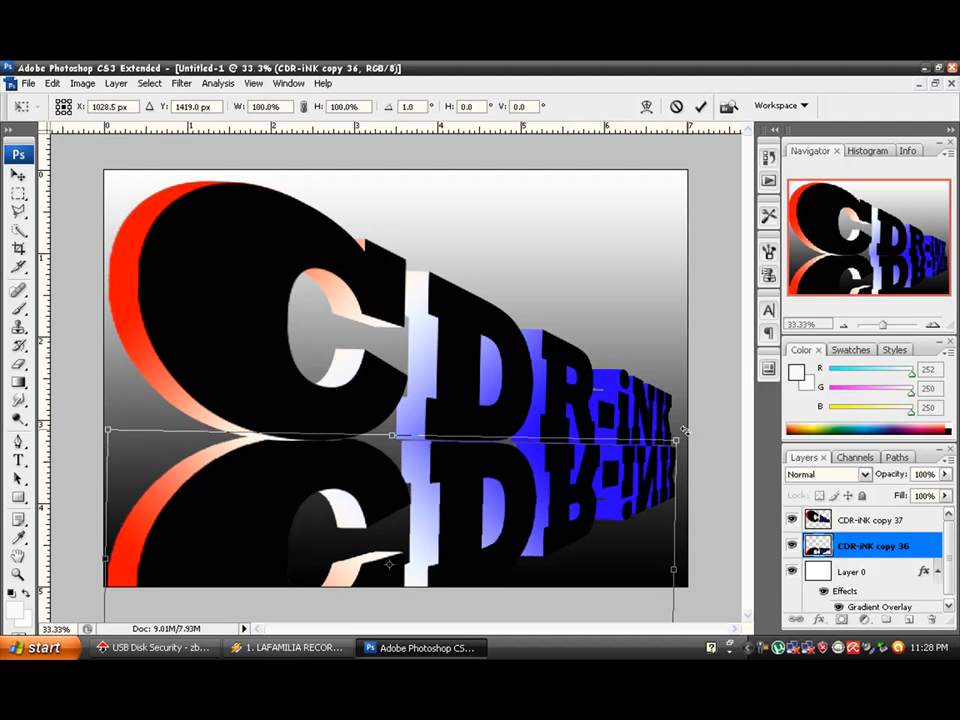
key(Return)
Move the upright text CDR-iNK copy 37 up near the canvas top and nudge it slightly to the right.
mouse_move(467, 392)
mouse_down()
mouse_move(446, 375)
mouse_move(468, 368)
mouse_move(472, 378)
mouse_up()
key(Down)
key(Down)
key(Down)
key(Down)
key(Down)
key(Down)
key(Down)
key(Down)
key(Down)
key(Down)
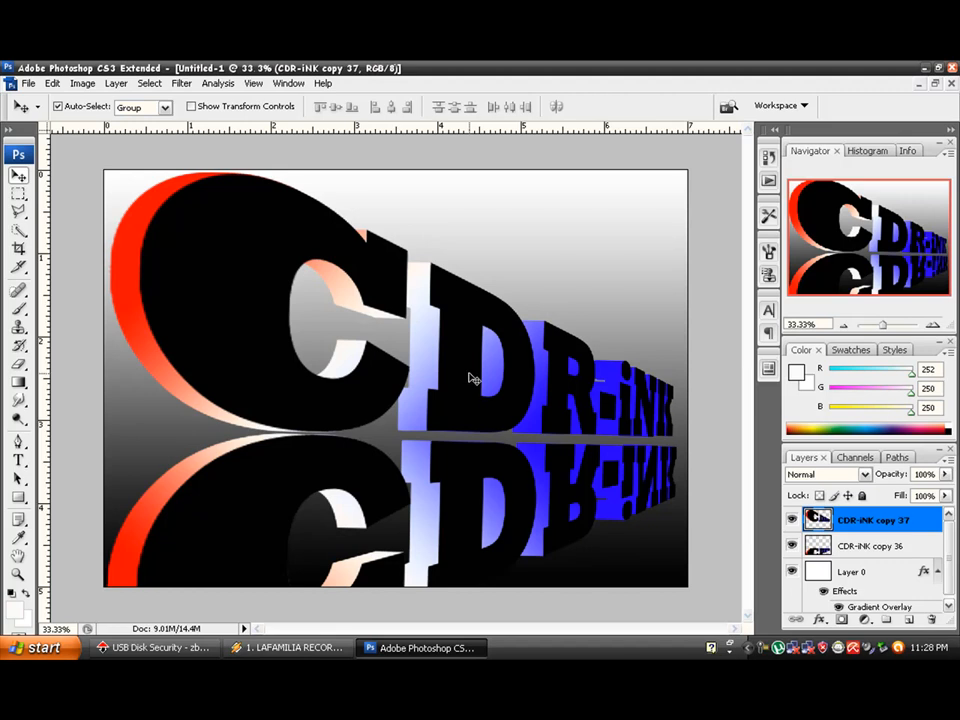
key(Right)
key(Right)
key(Right)
key(Right)
key(Right)
key(Right)
key(Right)
key(Right)
key(Right)
key(Right)
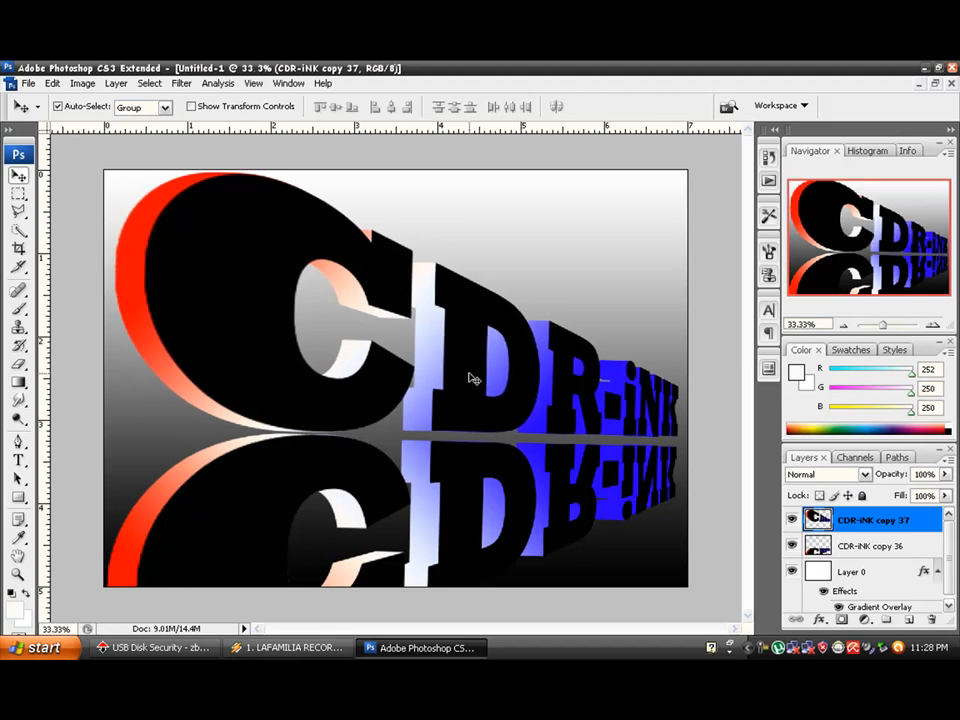
Nudge the reflection CDR-iNK copy 36 up until it meets the base of the upright letters, and fine-tune it slightly to the left.
click(456, 480)
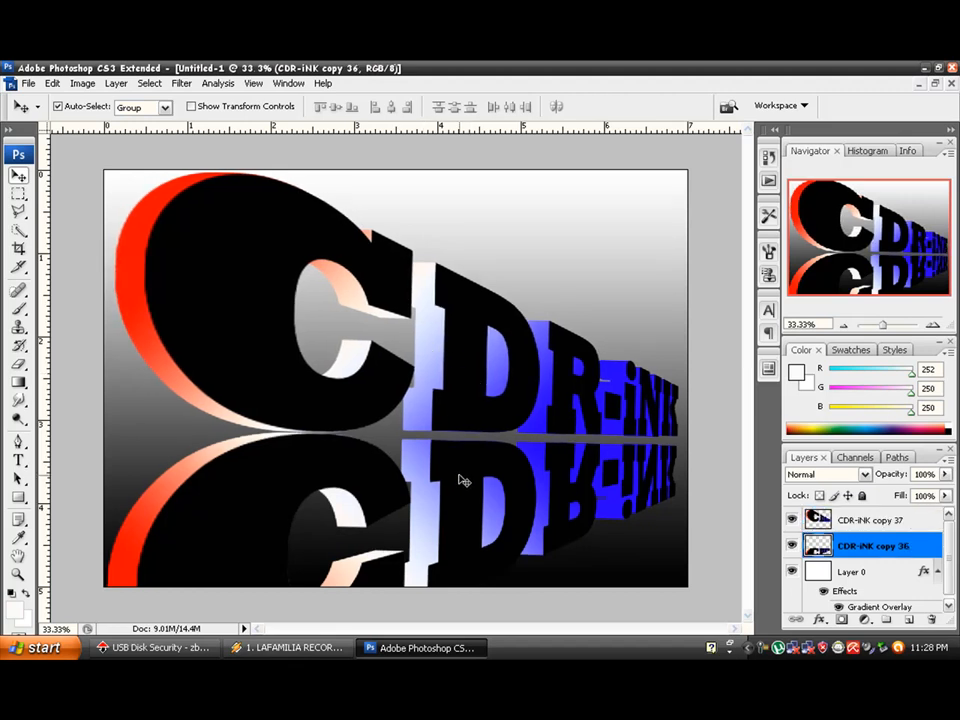
key(Up)
key(Up)
key(Up)
key(Up)
key(Up)
key(Up)
key(Up)
key(Up)
key(Up)
key(Up)
key(Up)
key(Up)
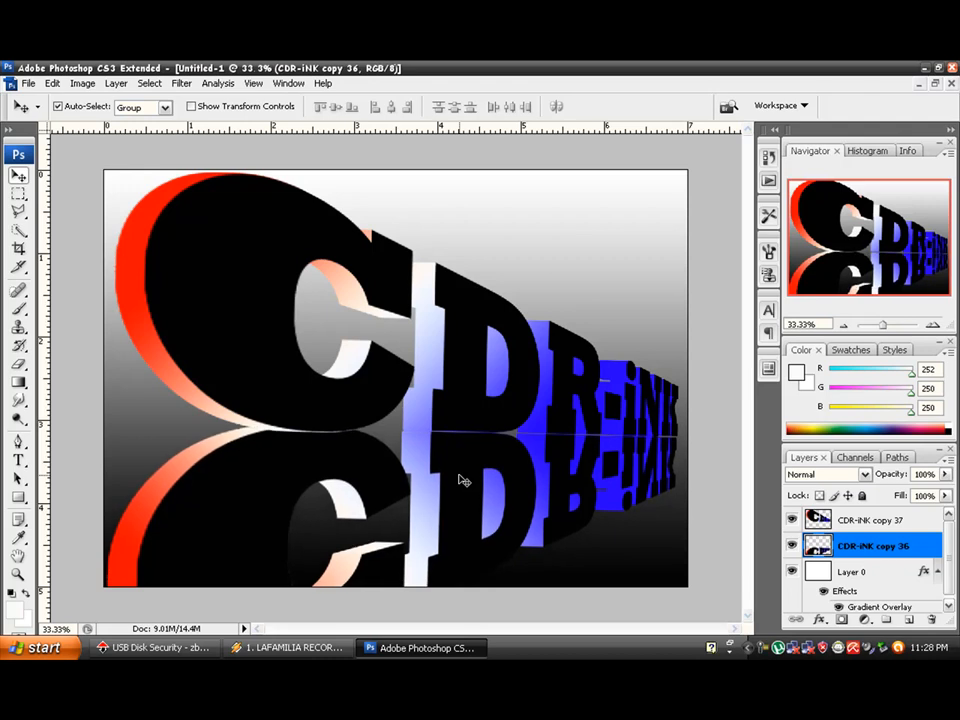
key(Up)
key(Up)
key(Up)
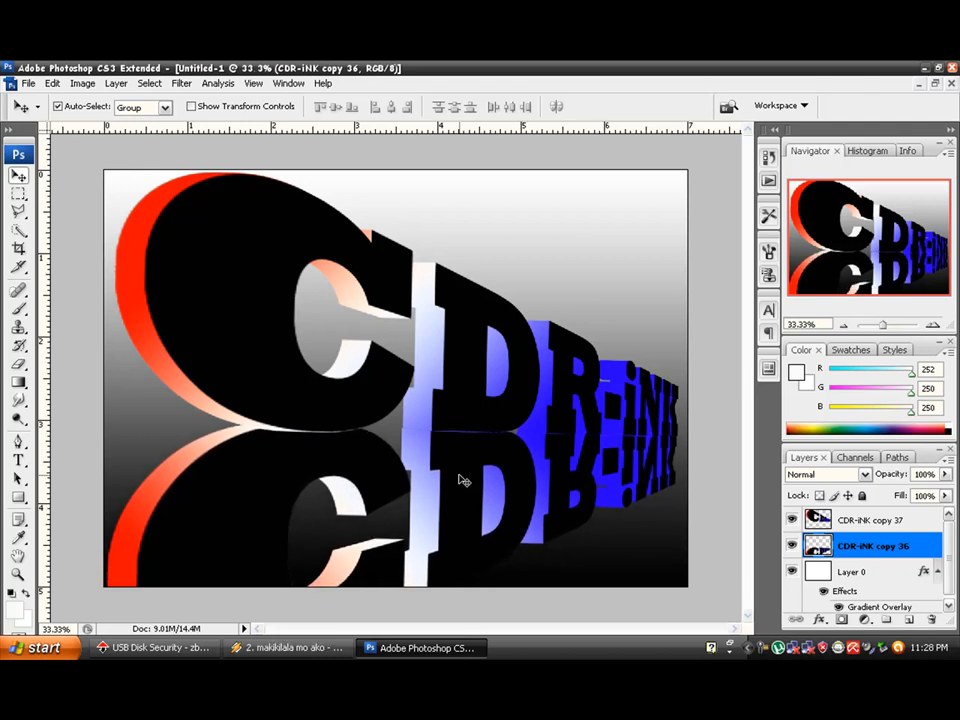
key(Up)
key(Up)
key(Up)
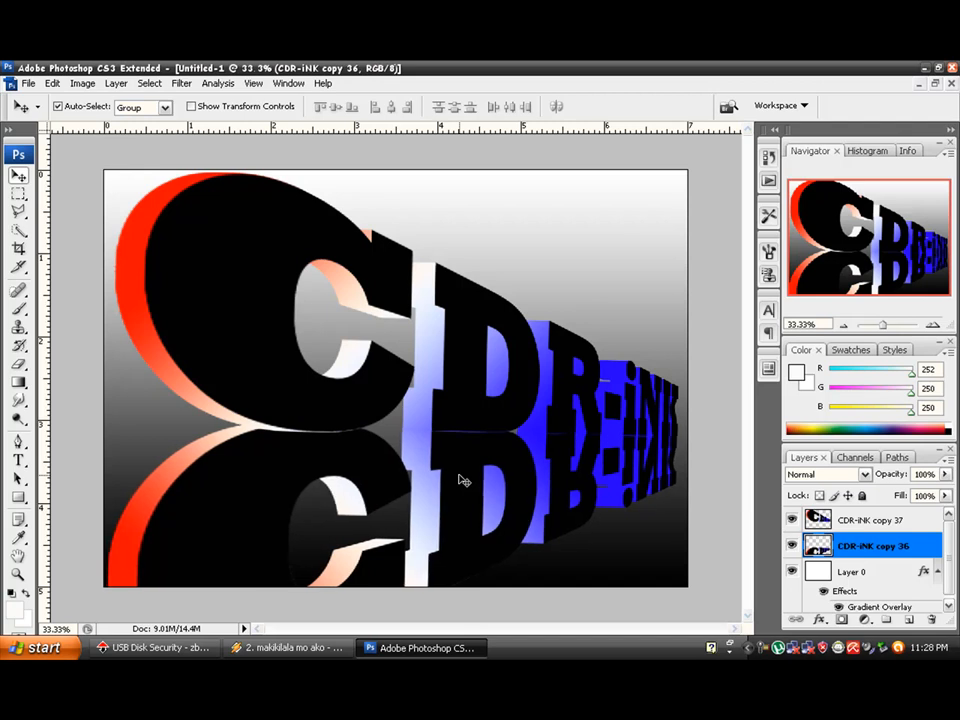
scroll(460, 476, up, 5)
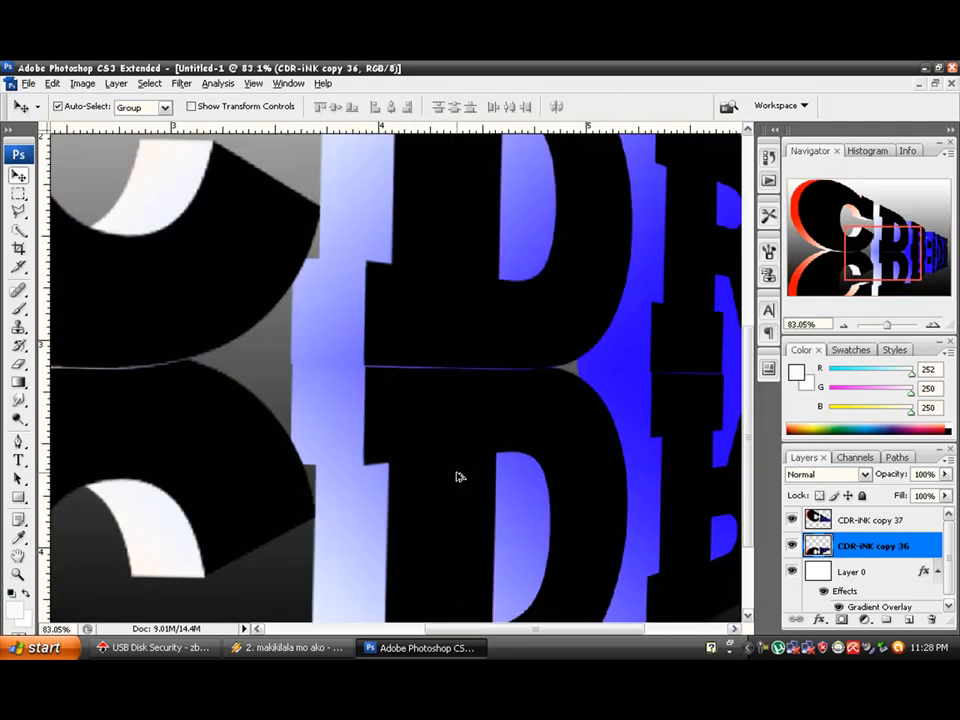
key(Left)
key(Left)
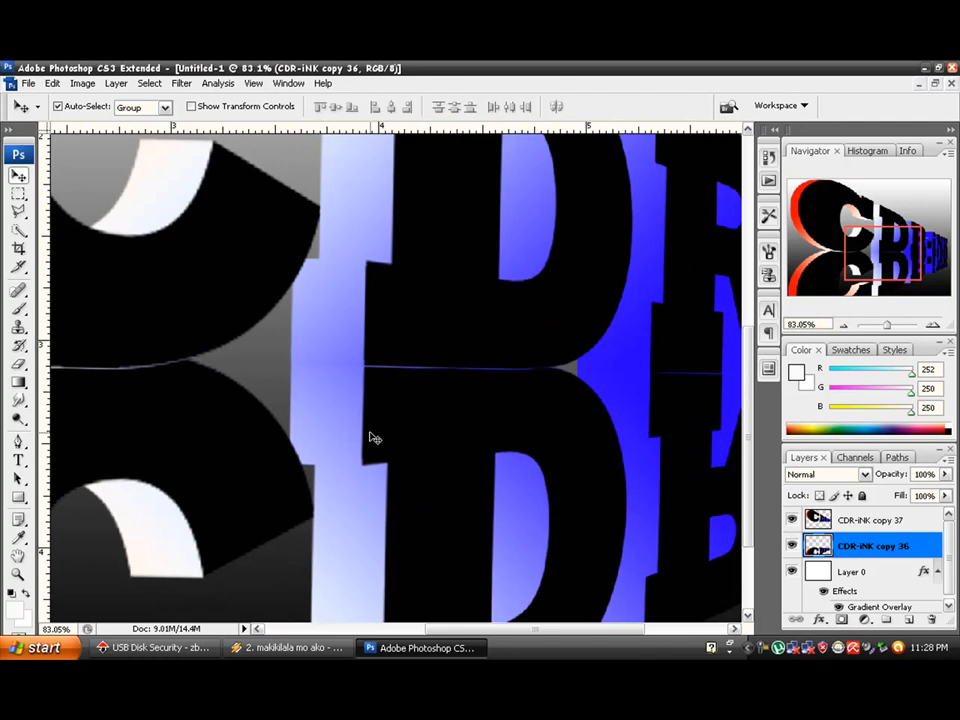
scroll(369, 436, down, 5)
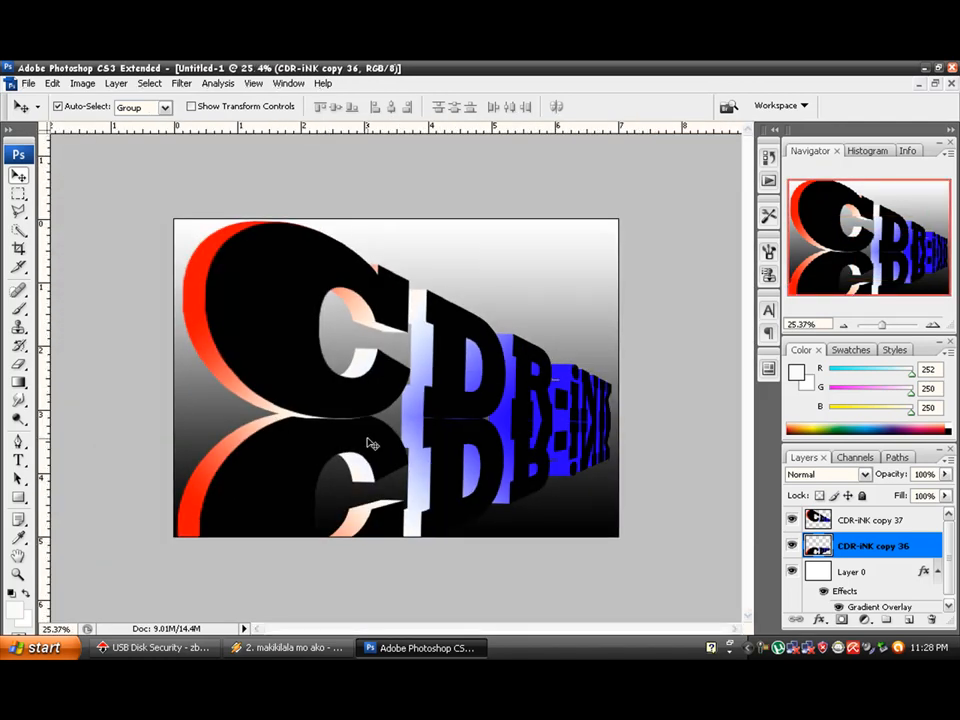
key(ctrl+t)
drag(161, 358, 154, 389)
mouse_move(449, 479)
mouse_down()
mouse_move(448, 508)
mouse_move(448, 488)
mouse_up()
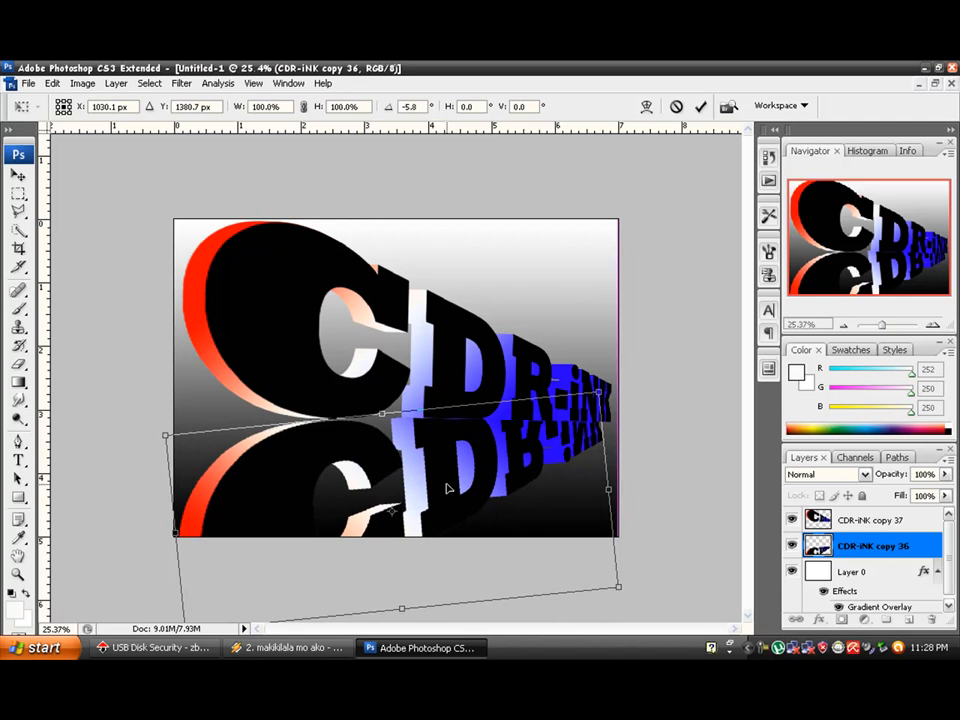
key(Escape)
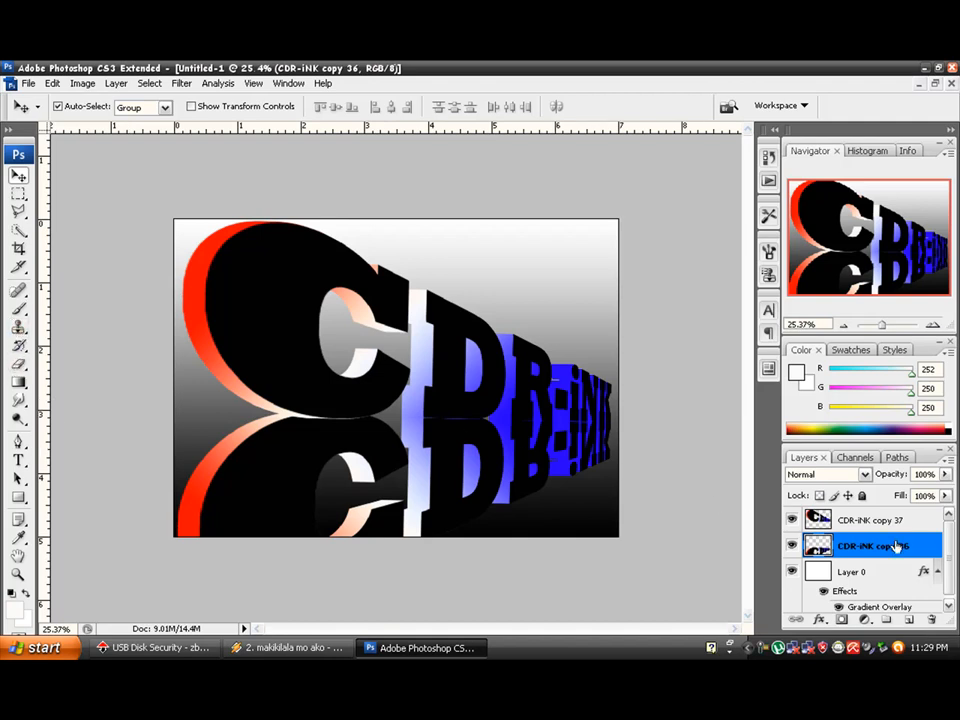
Paint a soft white glow along the line between text and reflection on a new layer above CDR-iNK copy 36, using a 145 px brush.
key(ctrl+shift+alt+n)
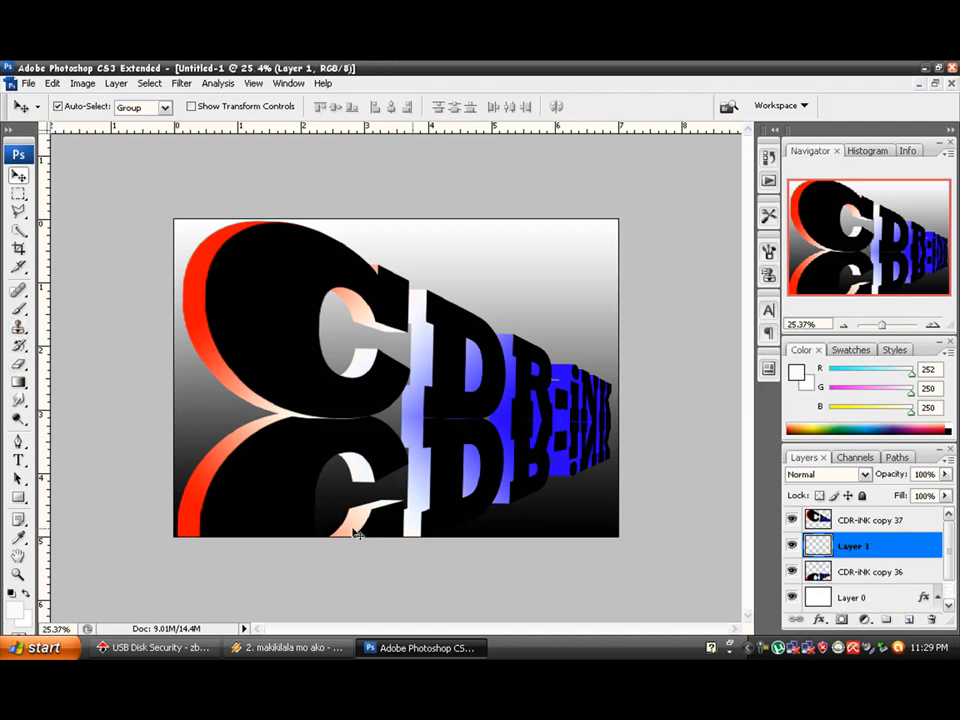
click(18, 309)
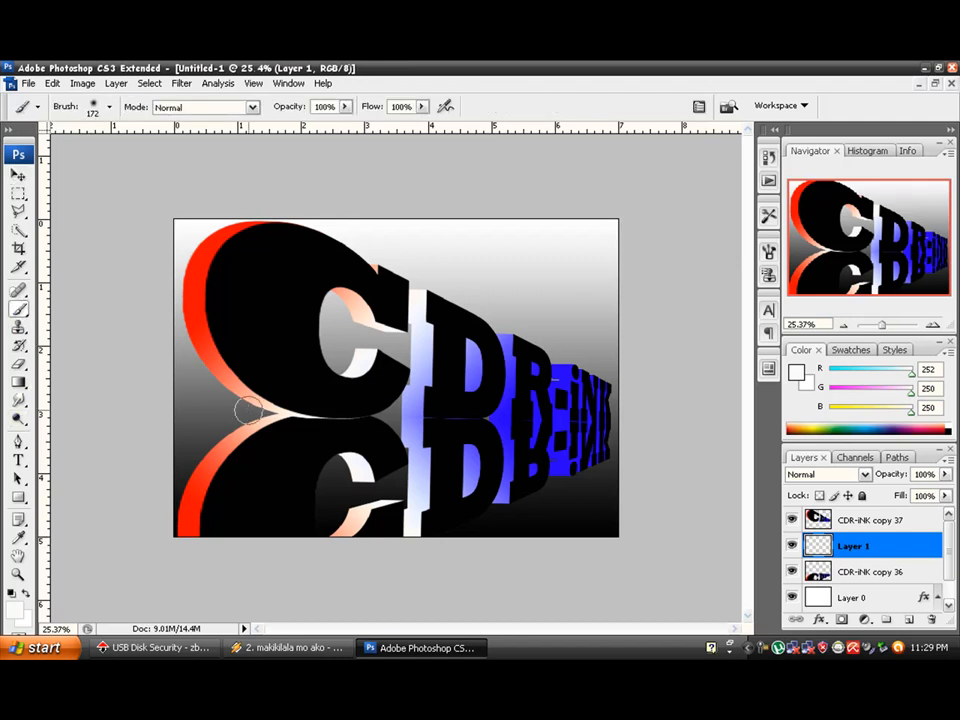
right_click(325, 412)
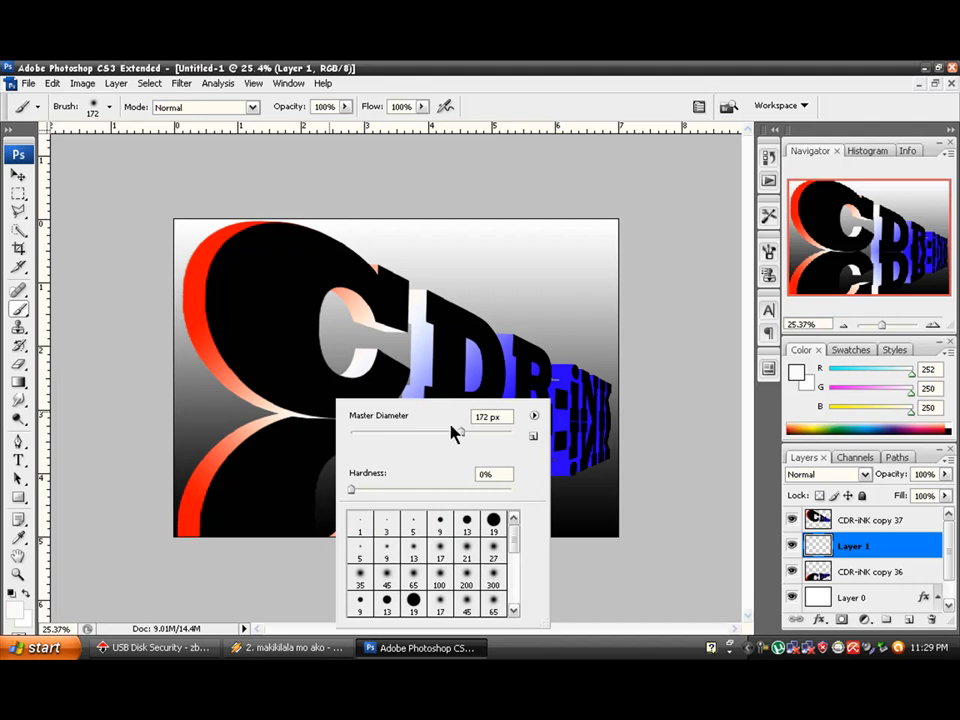
drag(457, 433, 449, 433)
drag(288, 424, 628, 426)
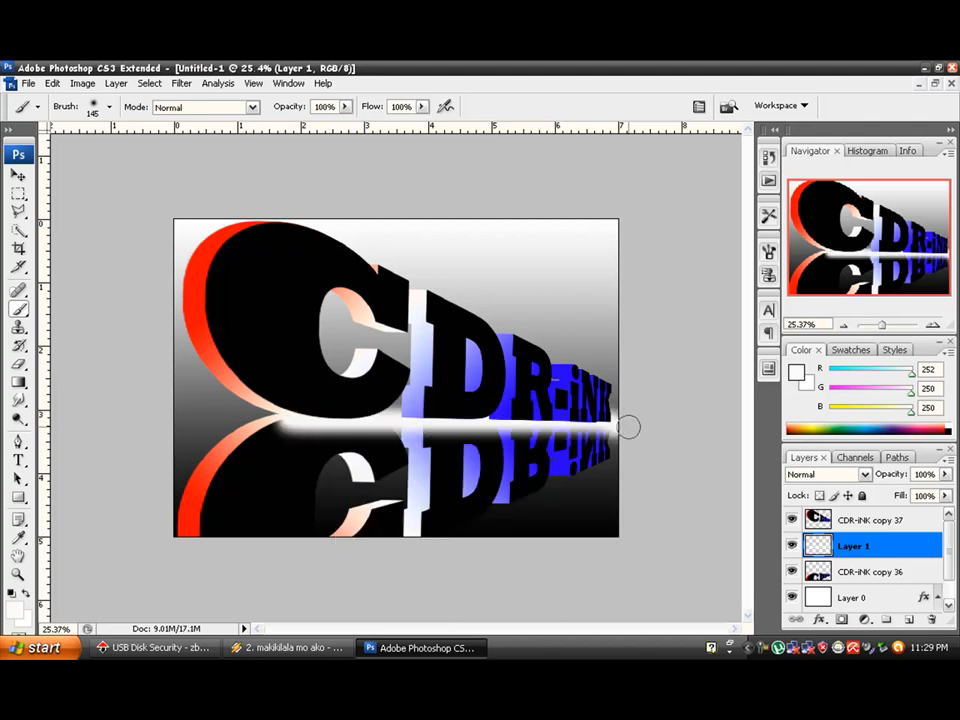
key(ctrl+z)
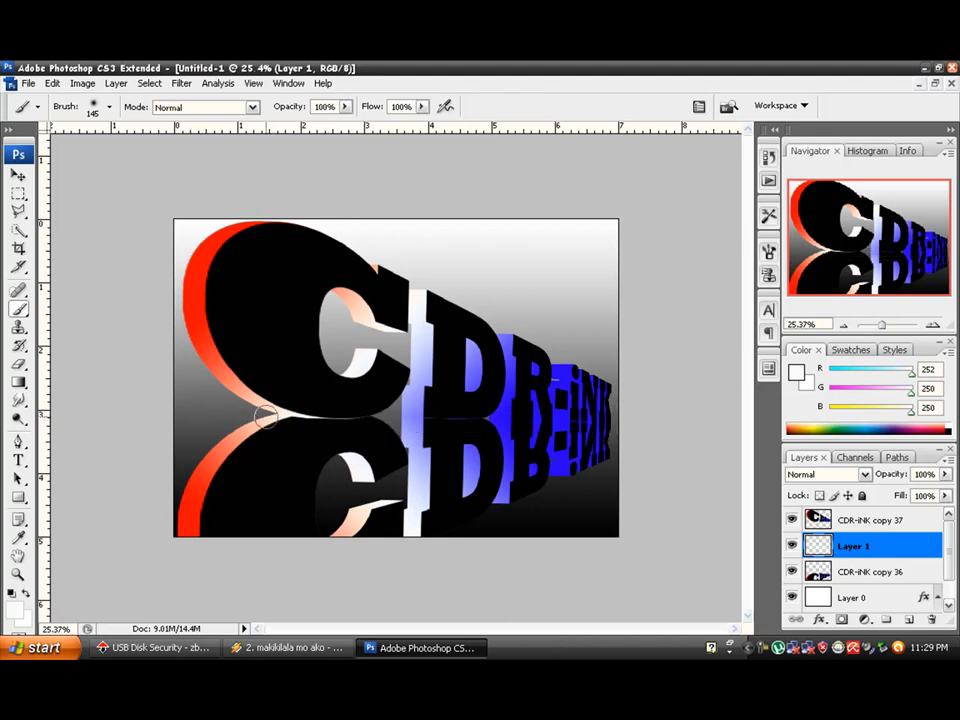
drag(262, 415, 700, 413)
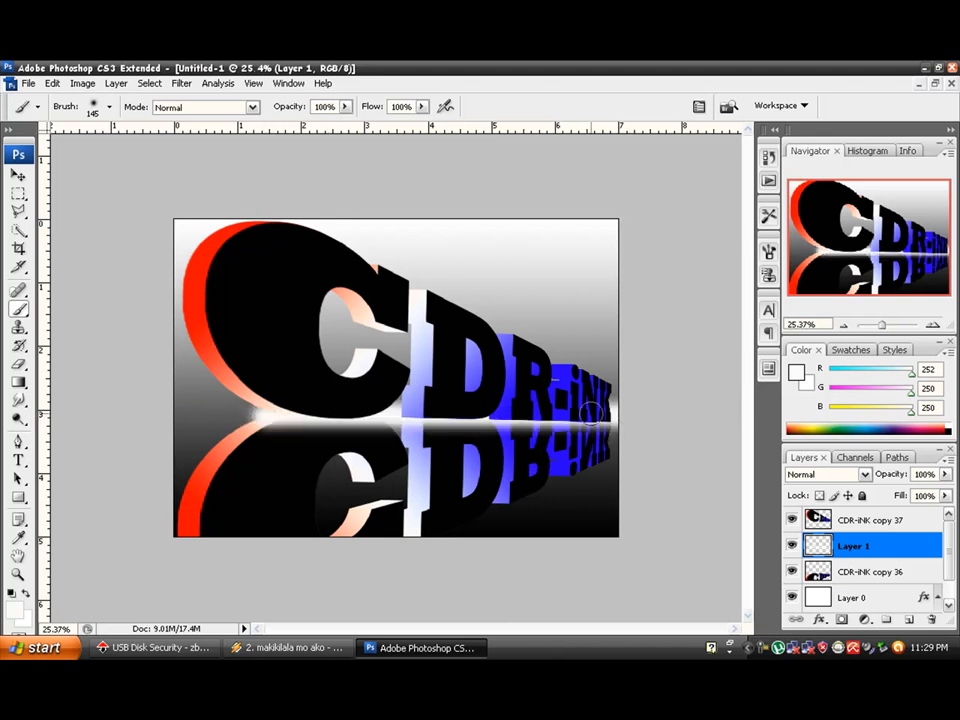
click(20, 311)
click(106, 308)
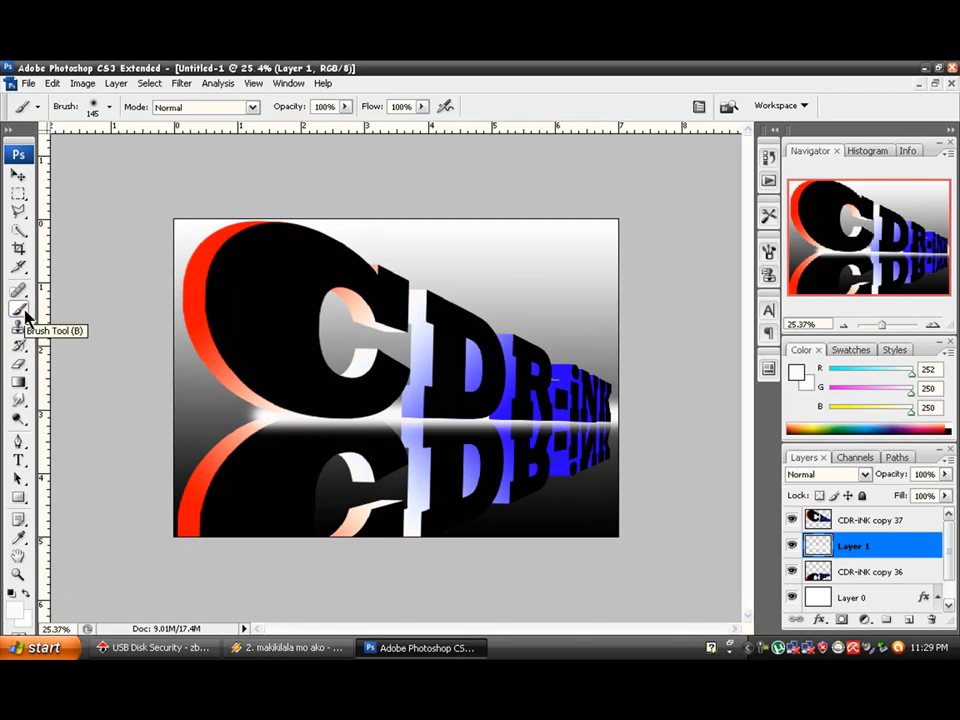
Apply a perspective transform to the glow on Layer 1, widening its C end and shifting it slightly up and left.
click(18, 176)
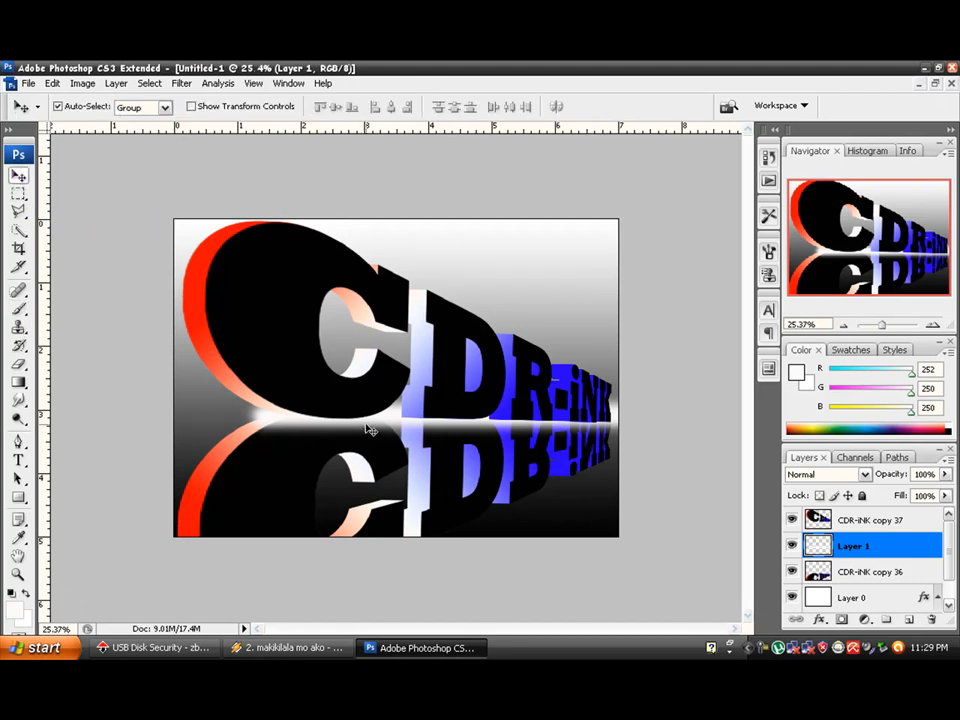
key(ctrl+t)
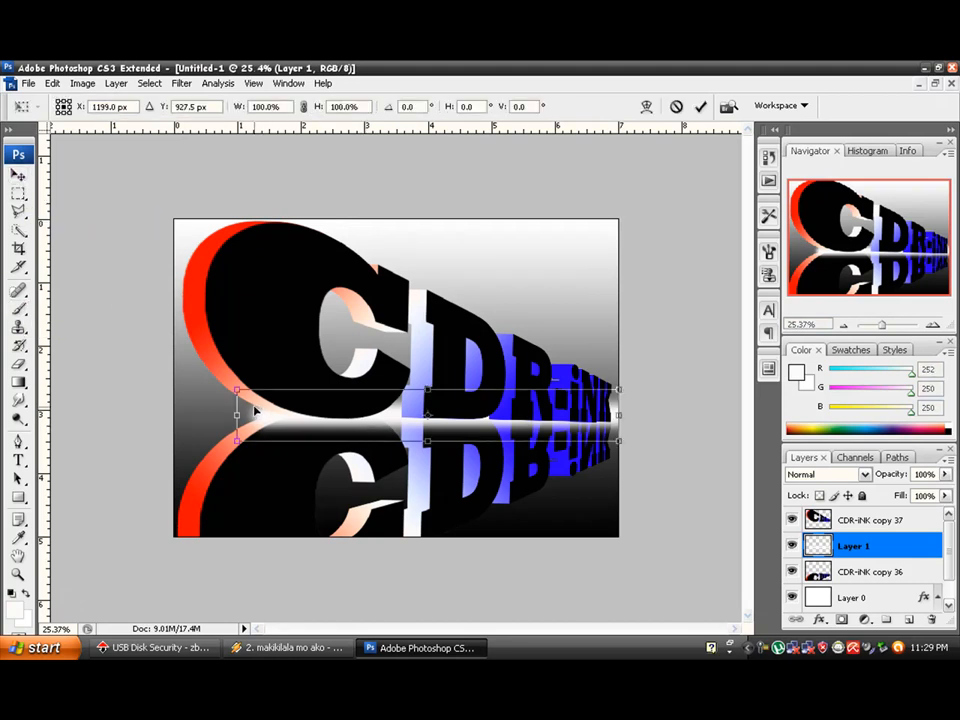
right_click(253, 408)
click(327, 487)
right_click(290, 425)
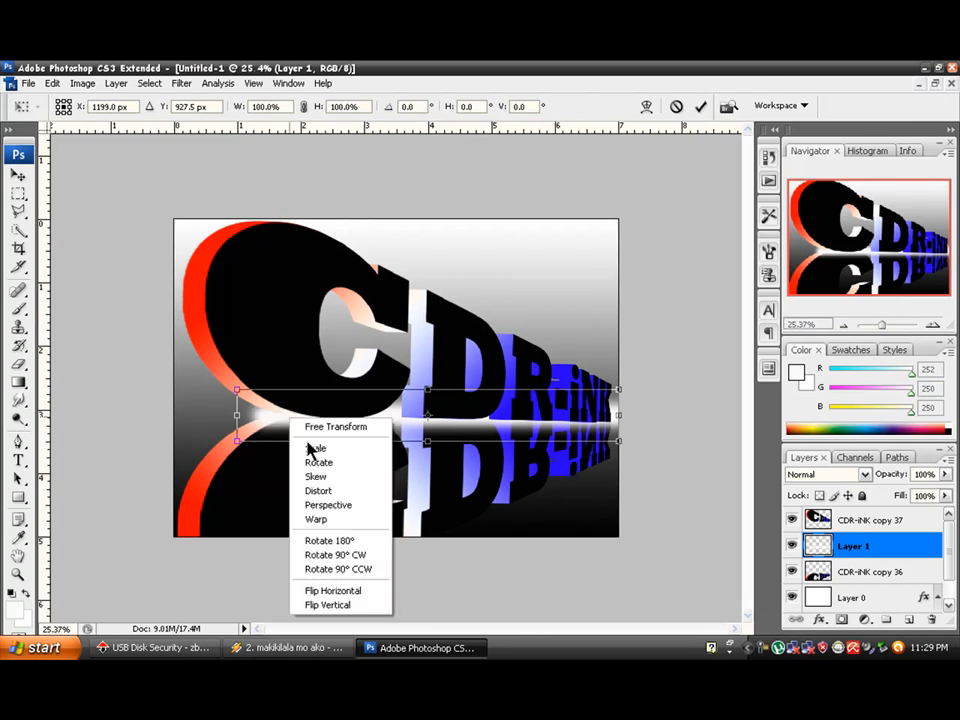
click(330, 505)
drag(237, 388, 237, 314)
mouse_move(308, 409)
mouse_down()
mouse_move(286, 401)
mouse_move(305, 409)
mouse_move(302, 401)
mouse_up()
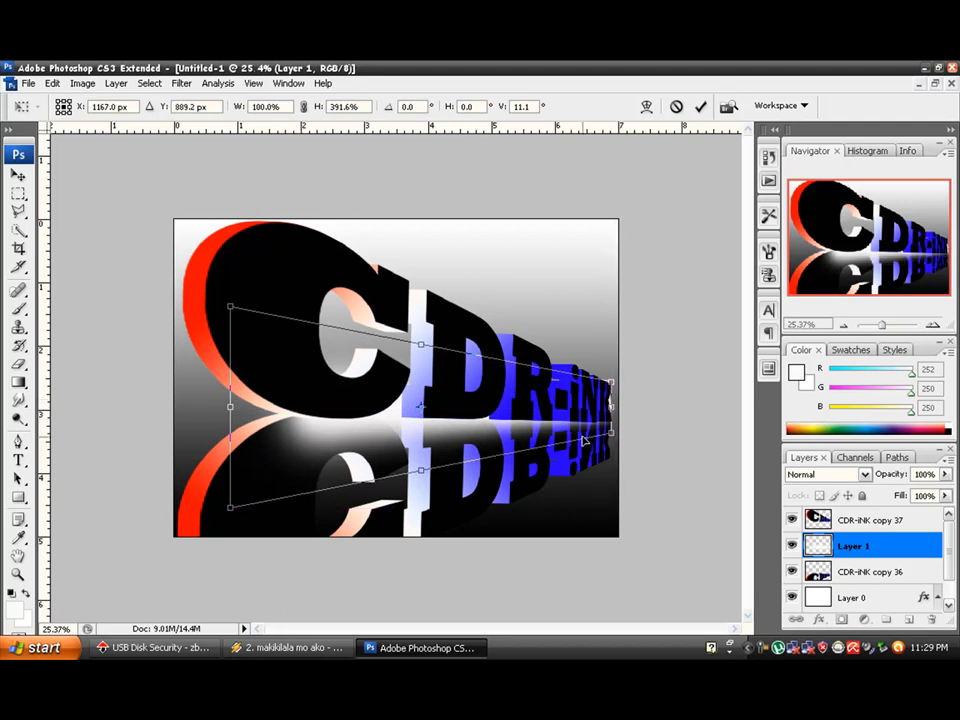
key(Return)
Rotate the glow on Layer 1 by 3.0° clockwise and reposition it along the baseline.
key(ctrl+t)
drag(647, 476, 641, 483)
mouse_move(577, 471)
mouse_down()
mouse_move(553, 463)
mouse_move(577, 470)
mouse_up()
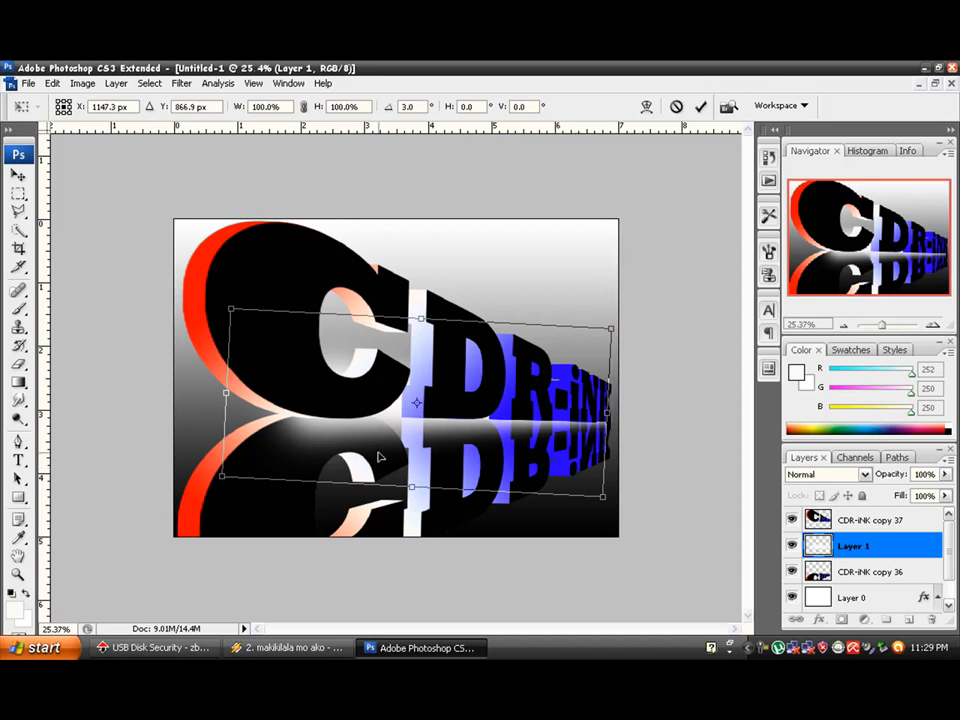
Enlarge the glow on Layer 1 to 112.6% towards the C and nudge it into place along the baseline.
drag(237, 312, 186, 286)
key(Down)
key(Down)
key(Down)
key(Right)
key(Right)
key(Right)
key(Right)
key(Right)
key(Right)
key(Right)
key(Right)
key(Right)
key(Left)
key(Left)
key(Left)
key(Left)
key(Left)
key(Left)
key(Left)
key(Left)
key(Left)
key(Left)
key(Left)
key(Left)
key(Down)
key(Down)
key(Down)
key(Down)
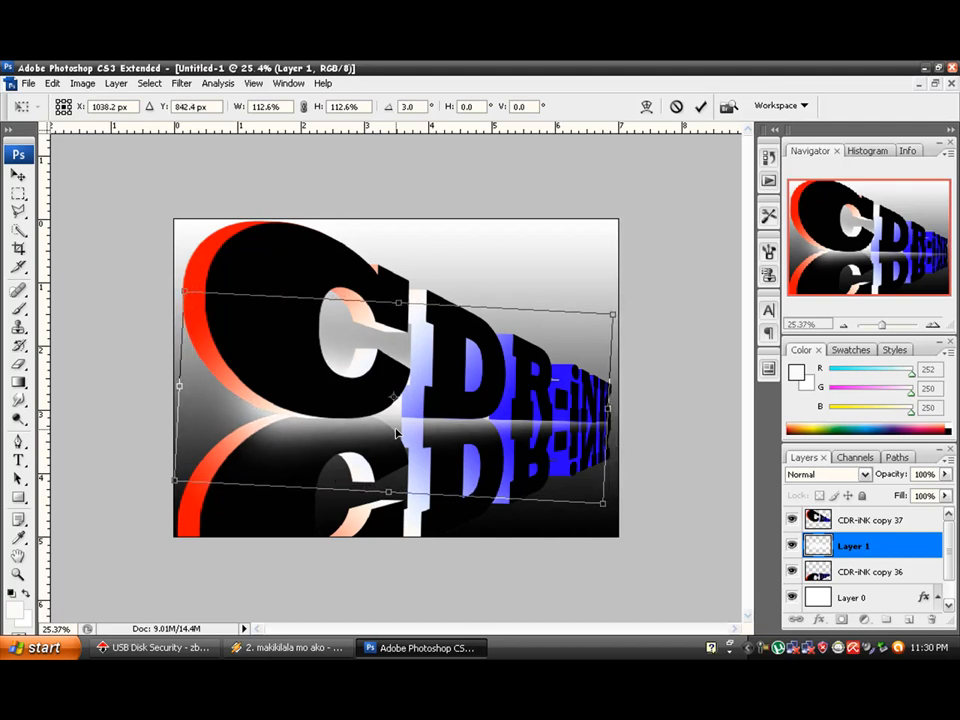
key(Return)
Compress the glow on Layer 1 to 32.8% of its height and nudge it right and down onto the baseline.
key(ctrl+t)
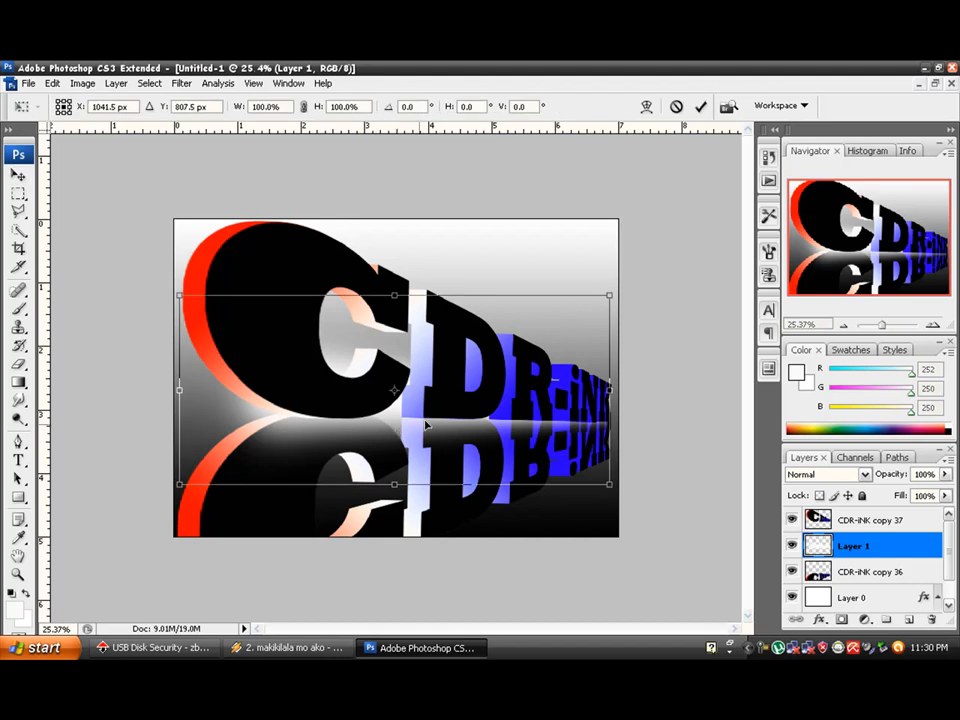
drag(390, 288, 428, 421)
key(shift+Right)
key(shift+Right)
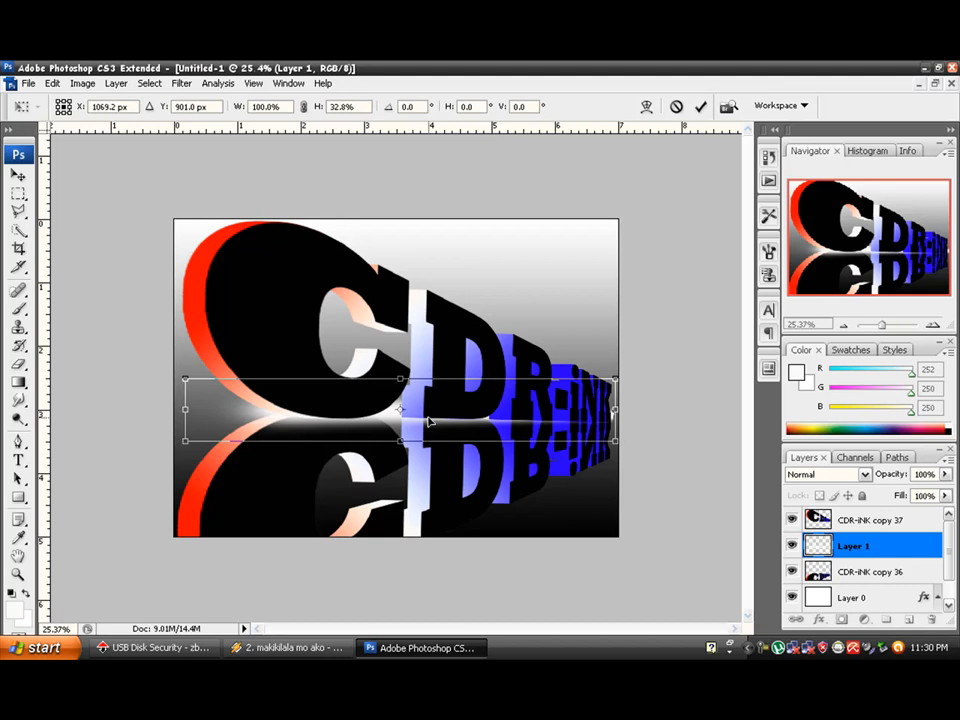
key(Down)
key(Down)
key(Down)
key(Up)
key(Up)
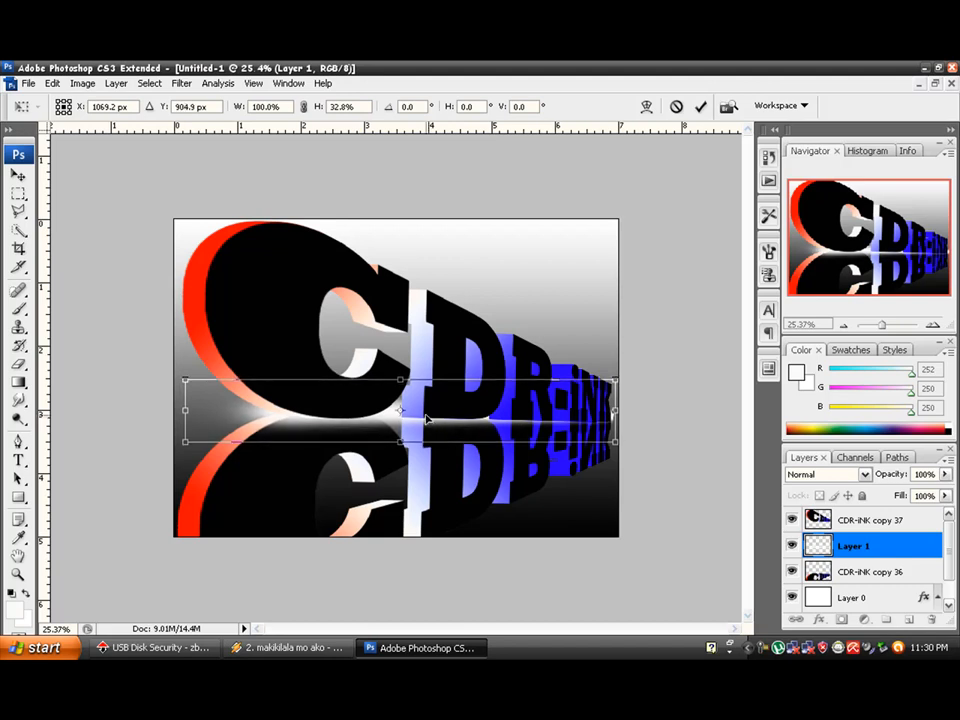
key(Return)
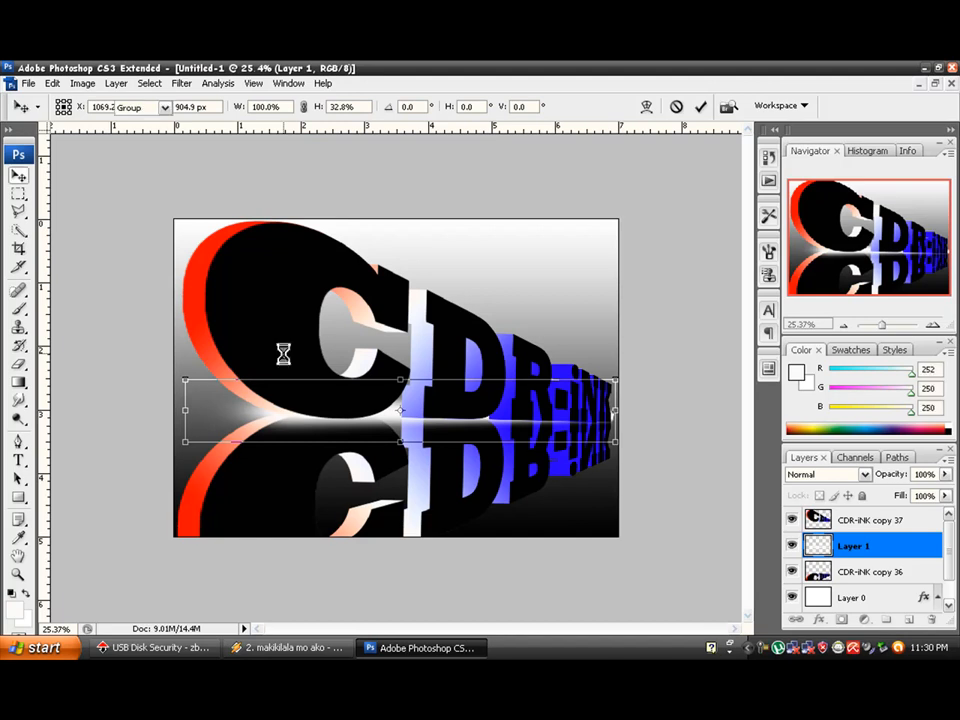
Flare the C end of the glow on Layer 1 with a perspective transform to 185.7% height and realign it with the baseline.
click(19, 364)
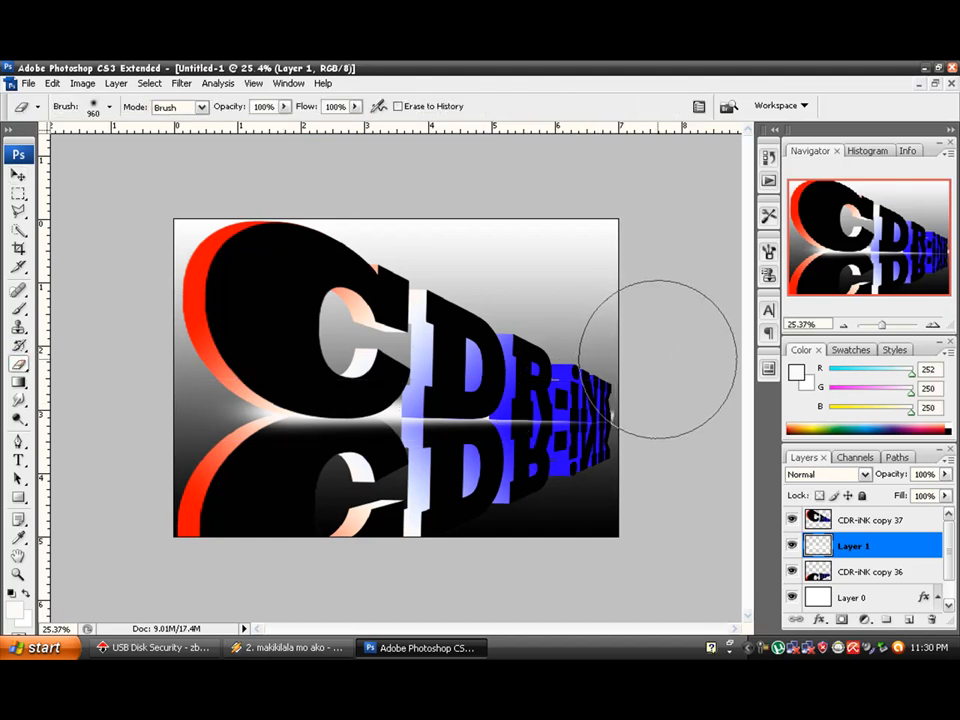
click(18, 175)
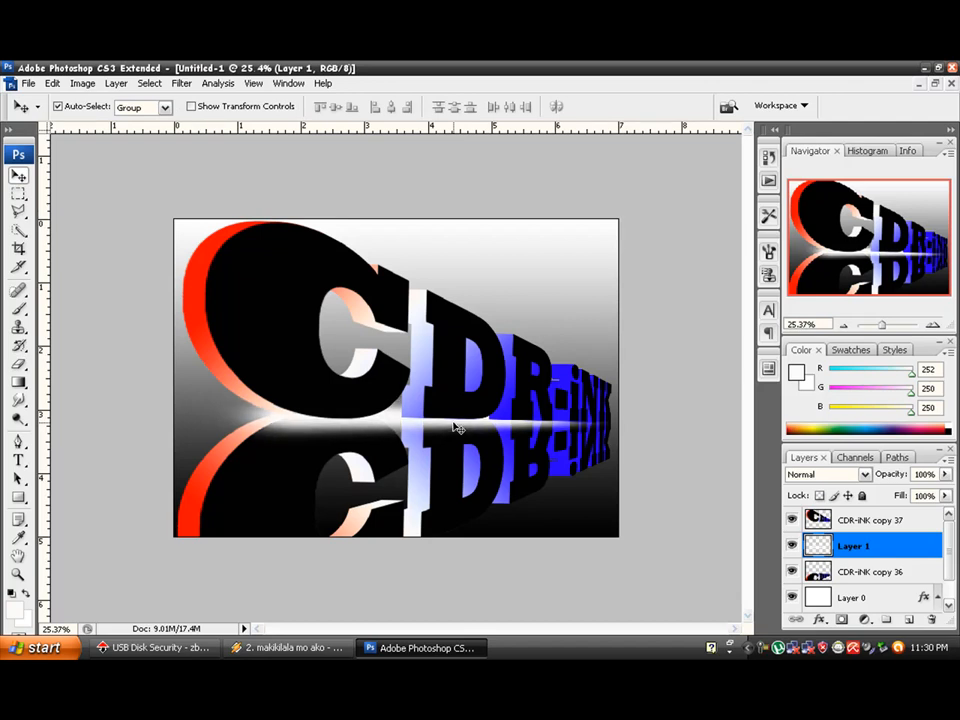
key(ctrl+t)
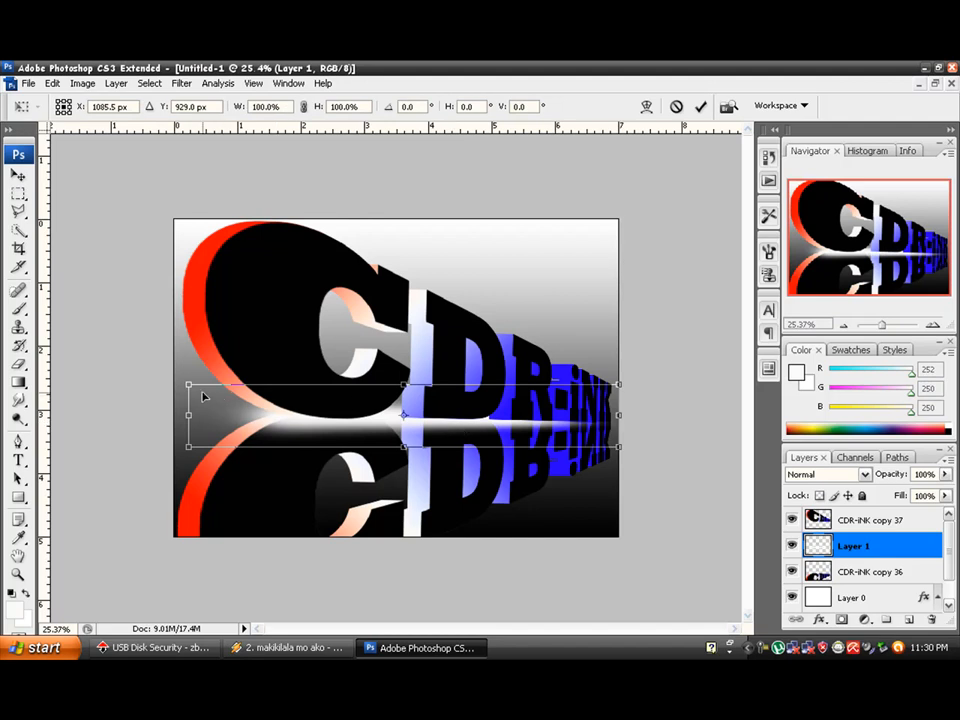
right_click(213, 400)
click(270, 497)
drag(186, 367, 189, 359)
drag(263, 418, 255, 411)
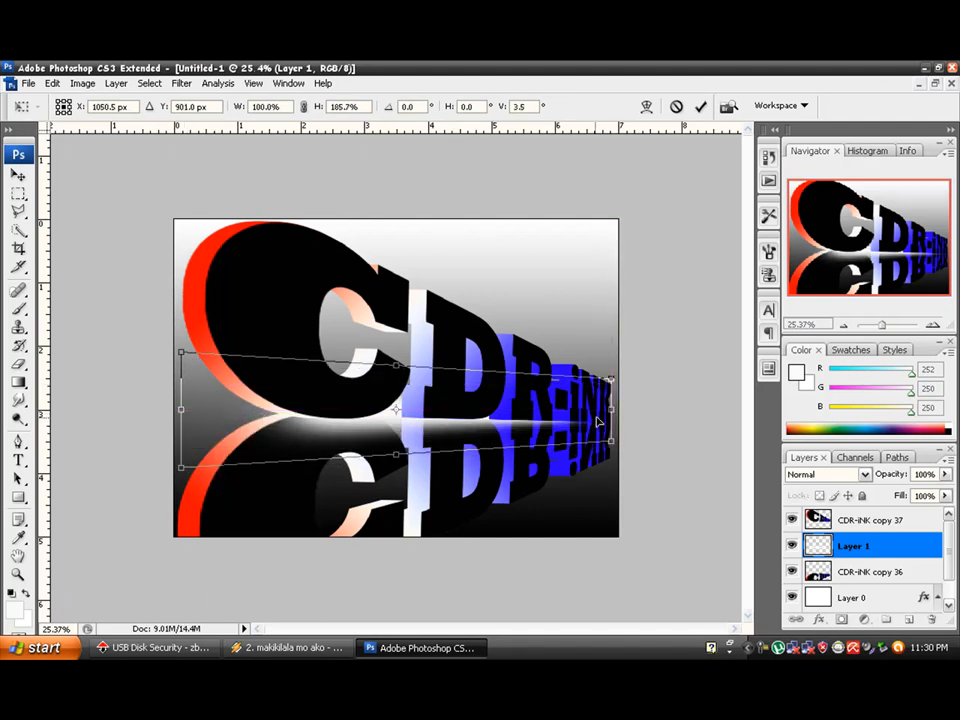
Rotate the glow on Layer 1 by -1.3° and shift it towards the K end.
right_click(537, 420)
click(566, 448)
right_click(553, 418)
click(577, 448)
right_click(552, 424)
click(580, 467)
mouse_move(624, 444)
mouse_down()
mouse_move(598, 438)
mouse_move(615, 436)
mouse_up()
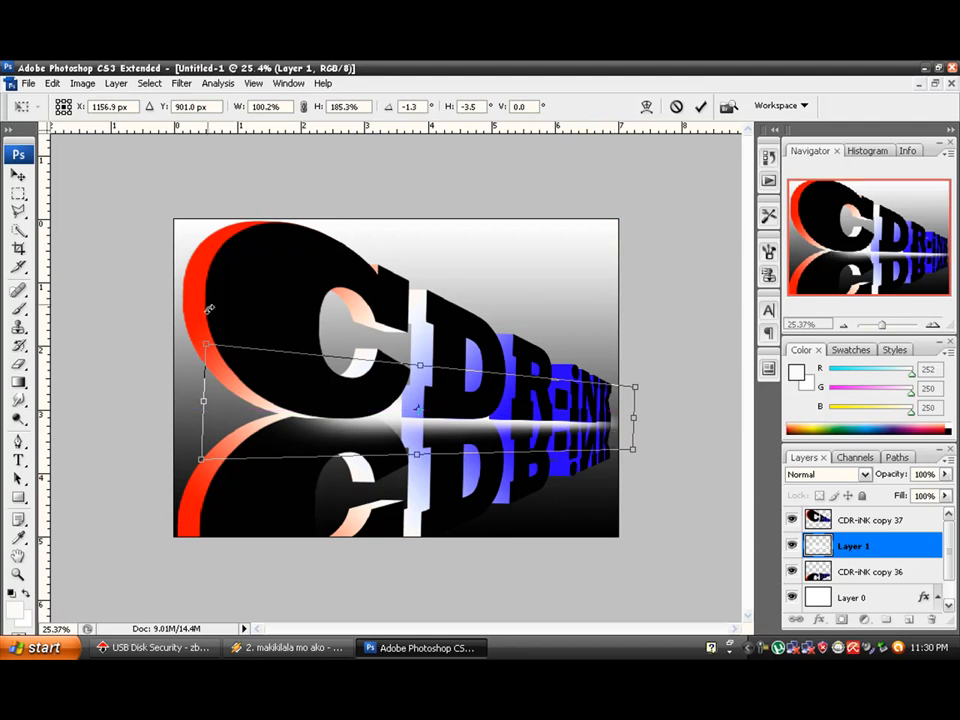
key(Return)
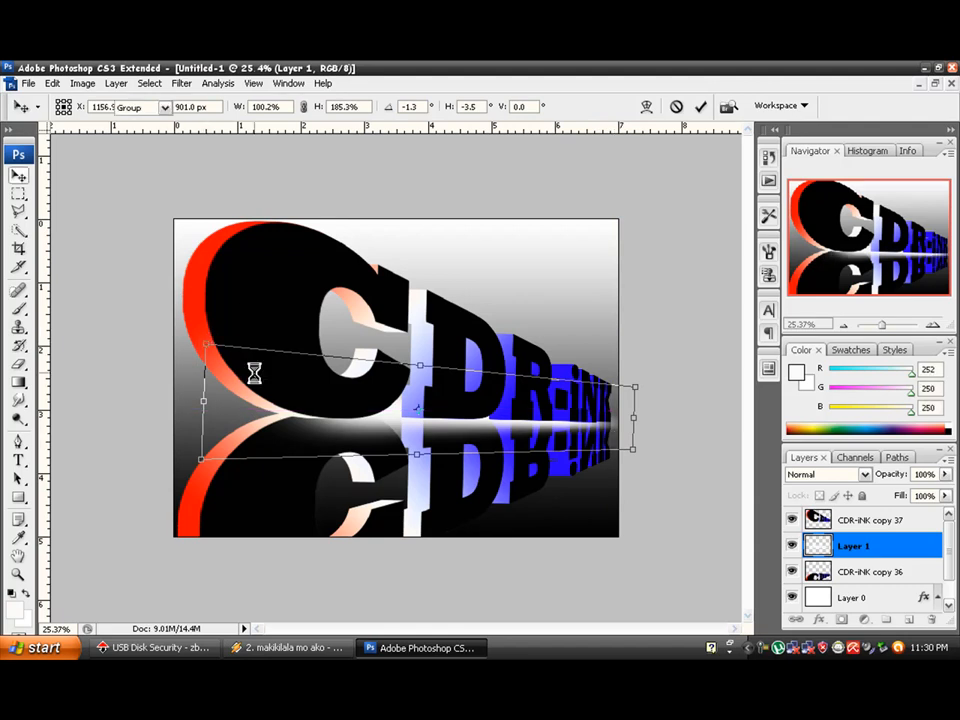
Scale the glow on Layer 1 to 116.8% towards the C and nudge it down and right along the baseline.
key(ctrl+t)
drag(200, 355, 141, 303)
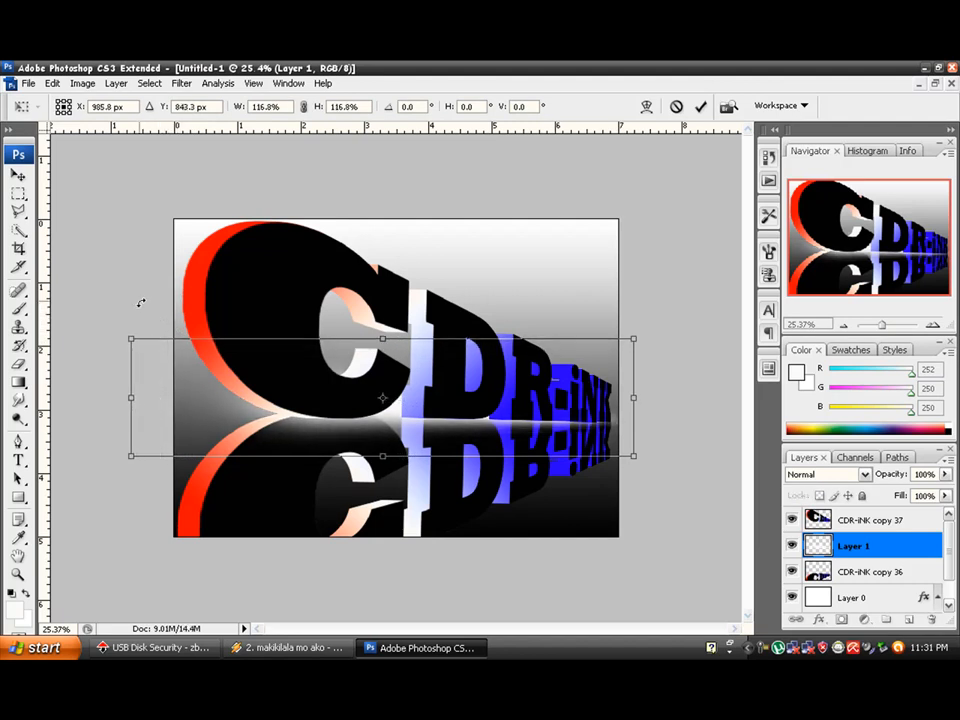
key(Down)
key(Down)
key(Down)
key(Right)
key(Right)
key(Right)
key(Right)
key(Right)
key(Right)
key(Right)
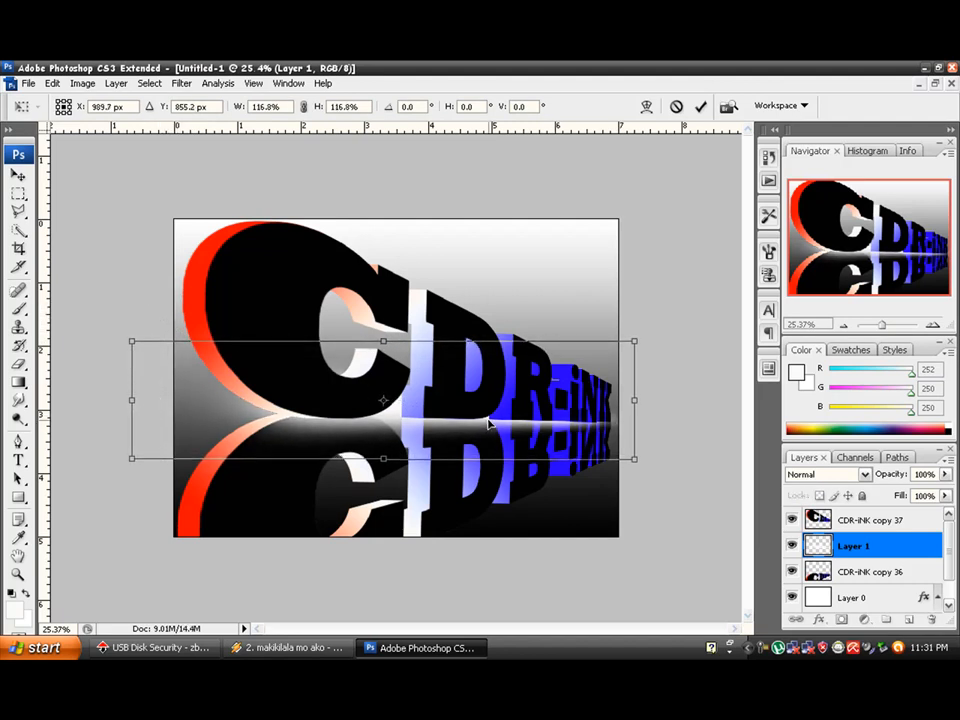
key(Right)
key(Right)
key(Right)
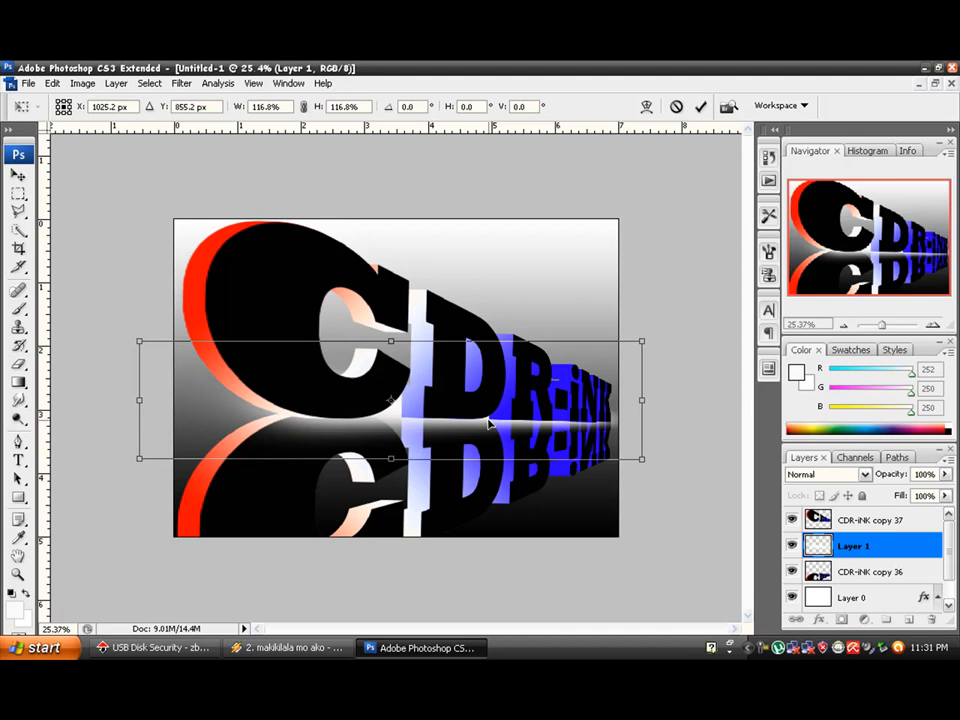
key(Return)
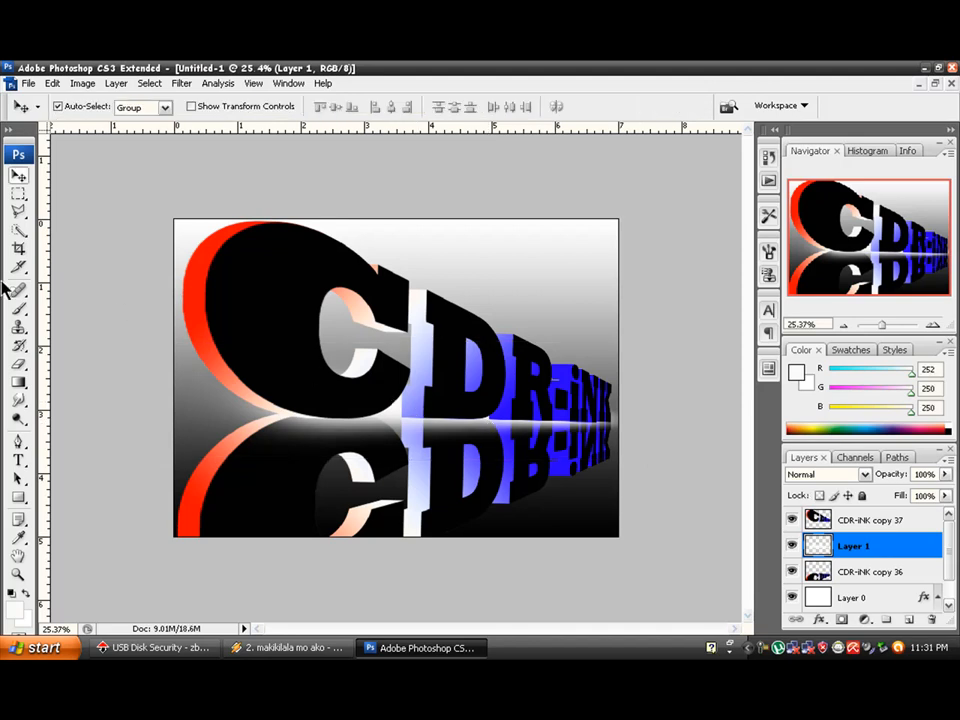
Try painting a soft white glow beside the base of the C on Layer 1 with a 432 px brush.
click(20, 309)
right_click(252, 392)
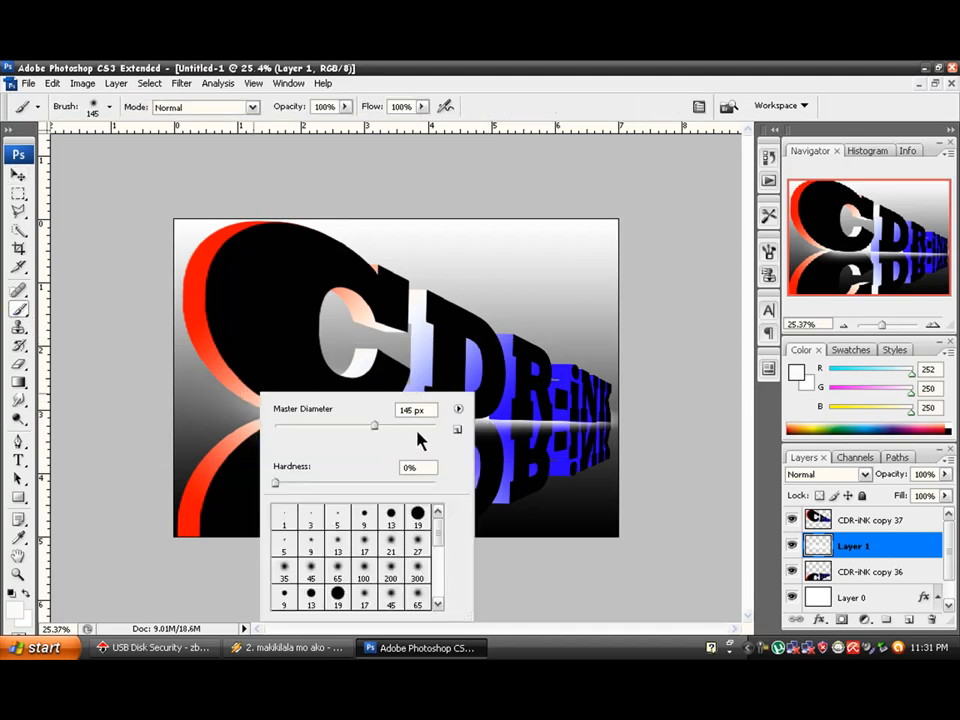
click(416, 426)
key(Return)
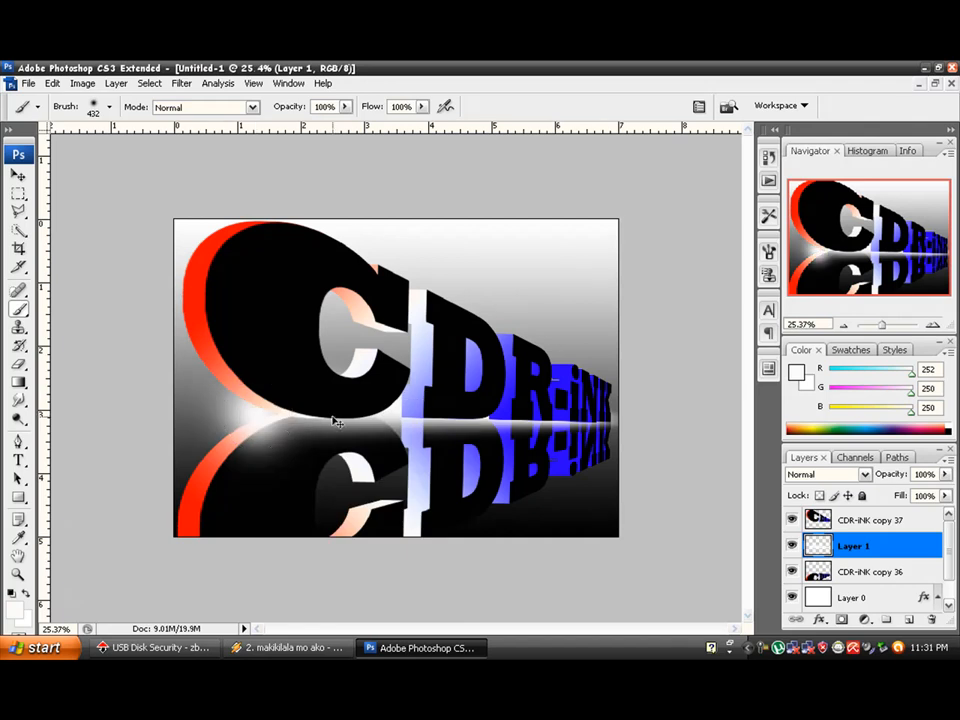
Create a new layer above CDR-iNK copy 37.
click(928, 522)
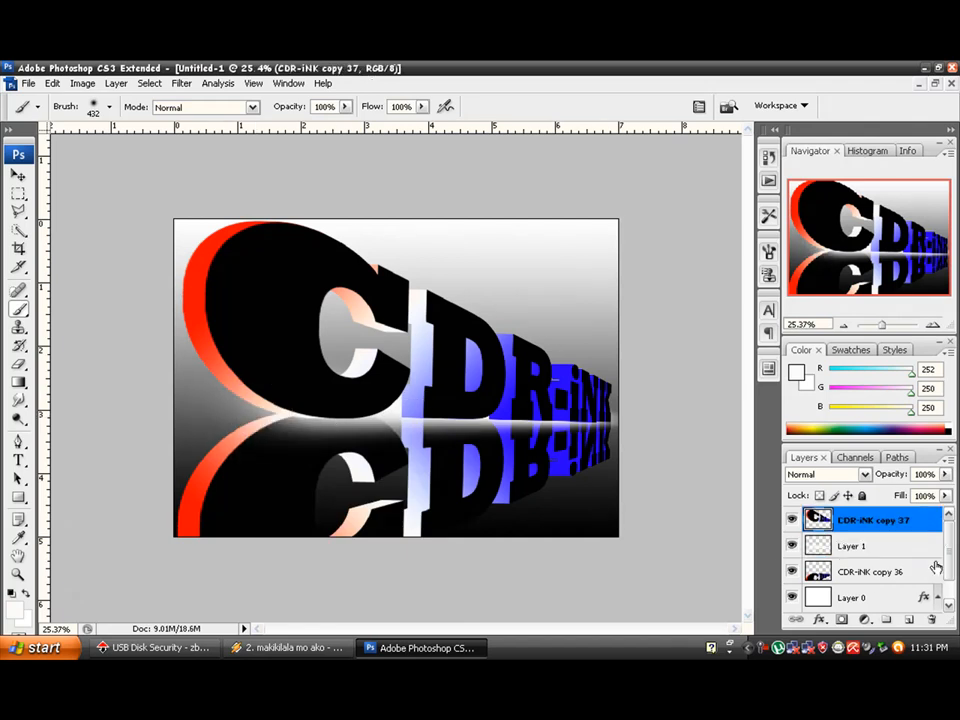
click(910, 619)
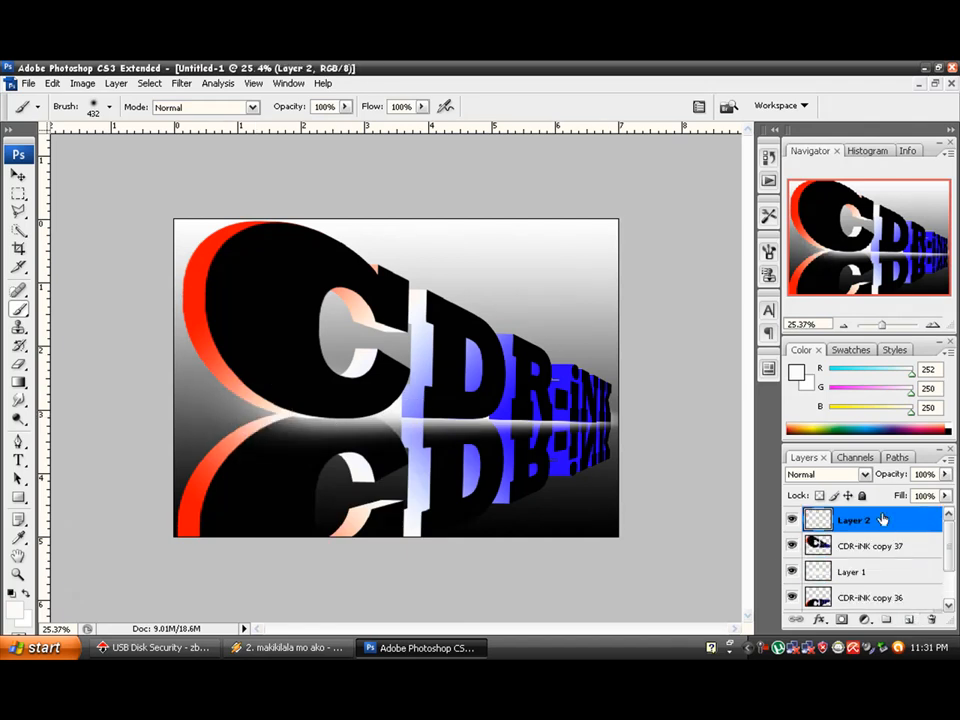
Try a soft white light spot at the base of the C on Layer 2 with a 666 px brush.
right_click(303, 399)
drag(473, 447, 469, 439)
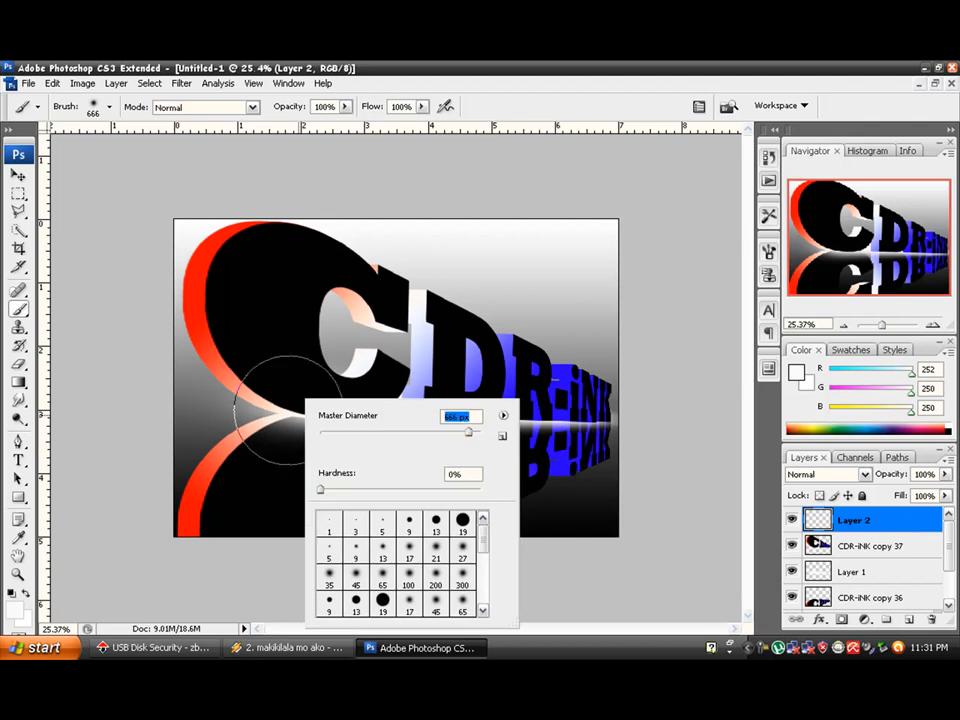
click(279, 407)
click(280, 405)
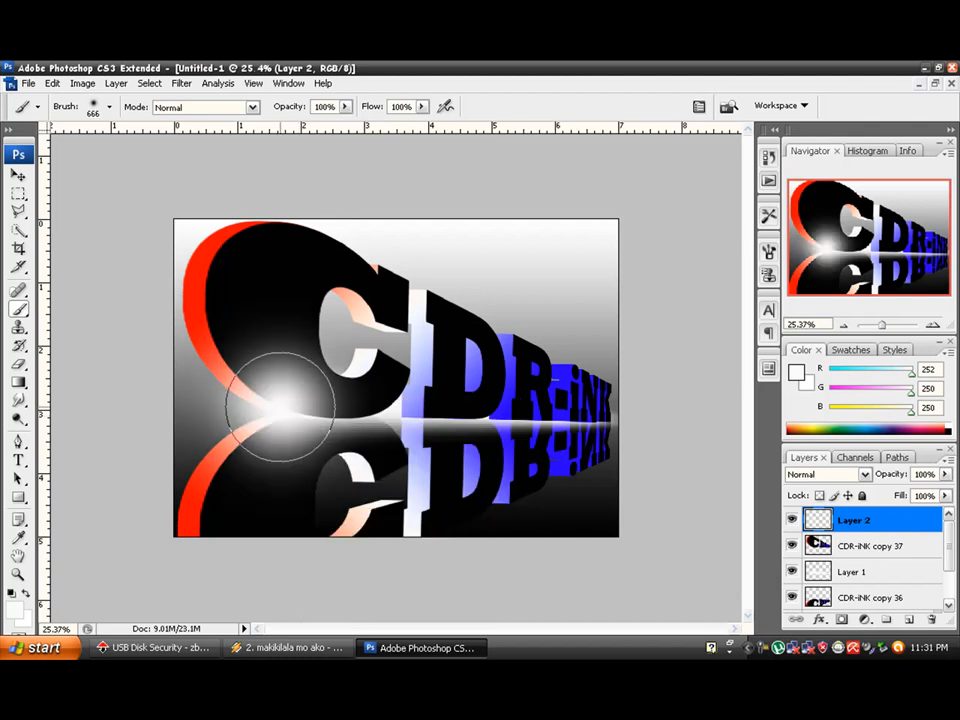
key(ctrl+z)
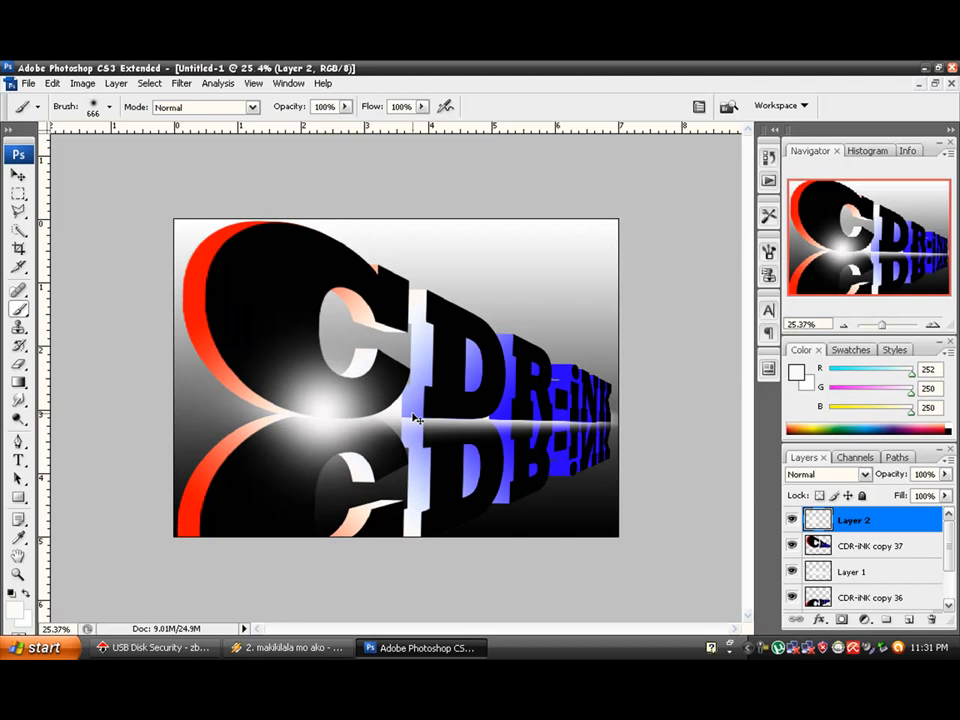
key(ctrl+z)
Paint a large soft white light spot at the base of the C on Layer 2 with a 1557 px brush.
right_click(340, 404)
click(505, 432)
click(327, 413)
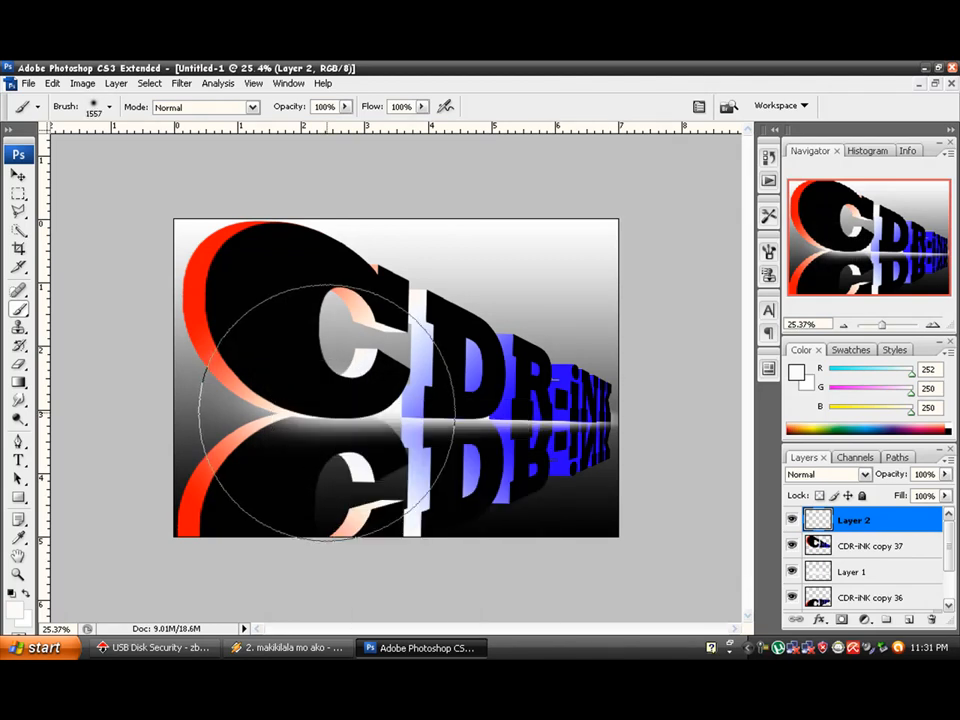
click(327, 412)
click(300, 411)
key(ctrl+z)
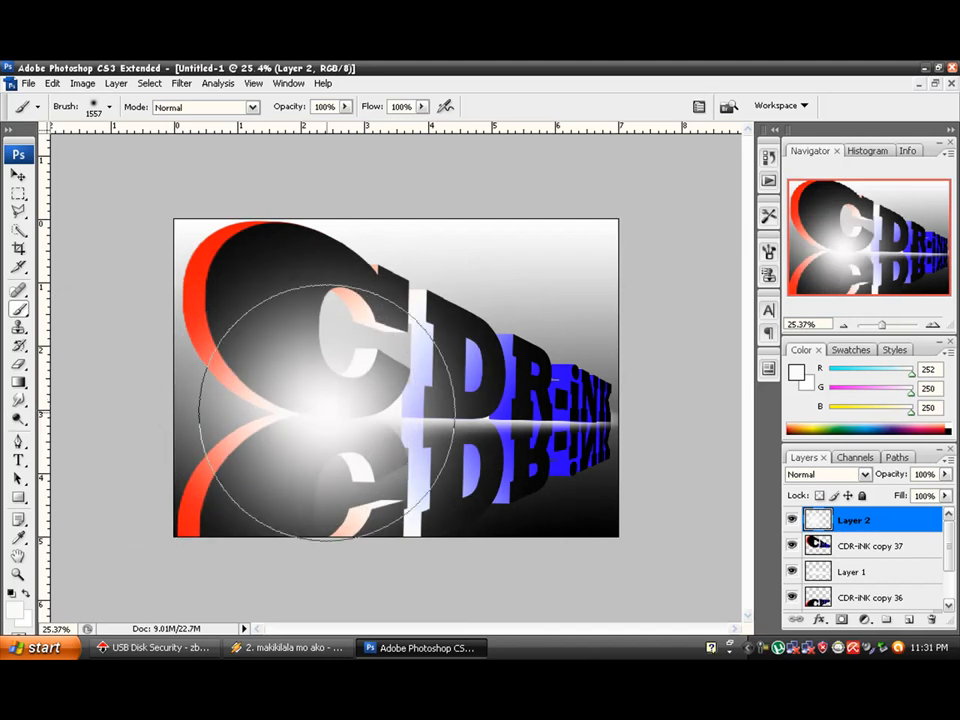
key(ctrl+z)
click(346, 412)
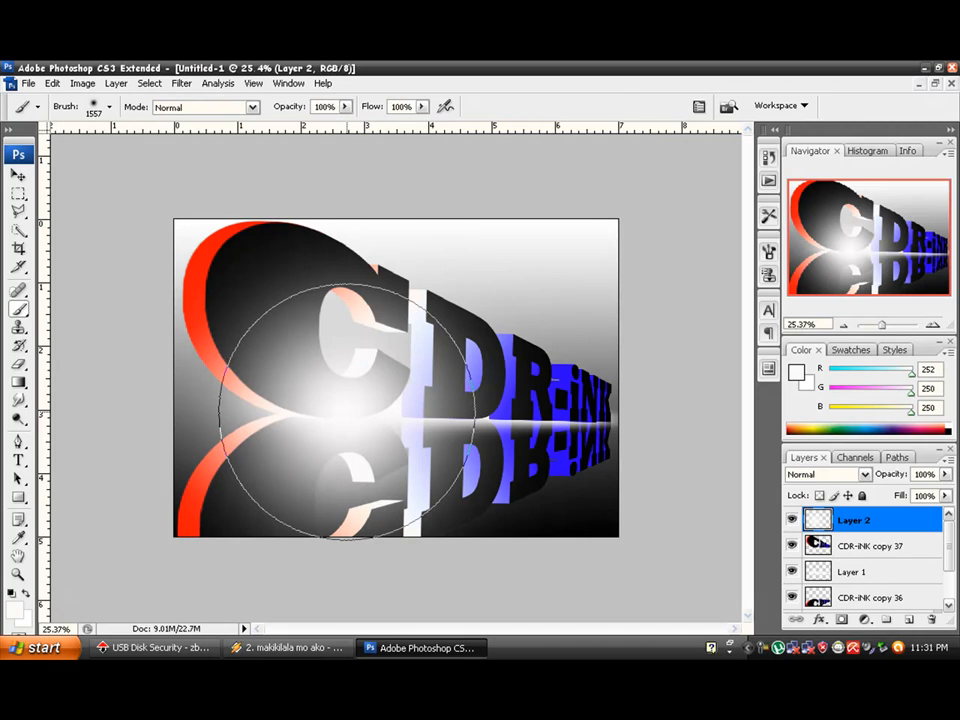
Erase the stray glow beyond the K on Layer 1 with a soft 123 px eraser.
click(19, 177)
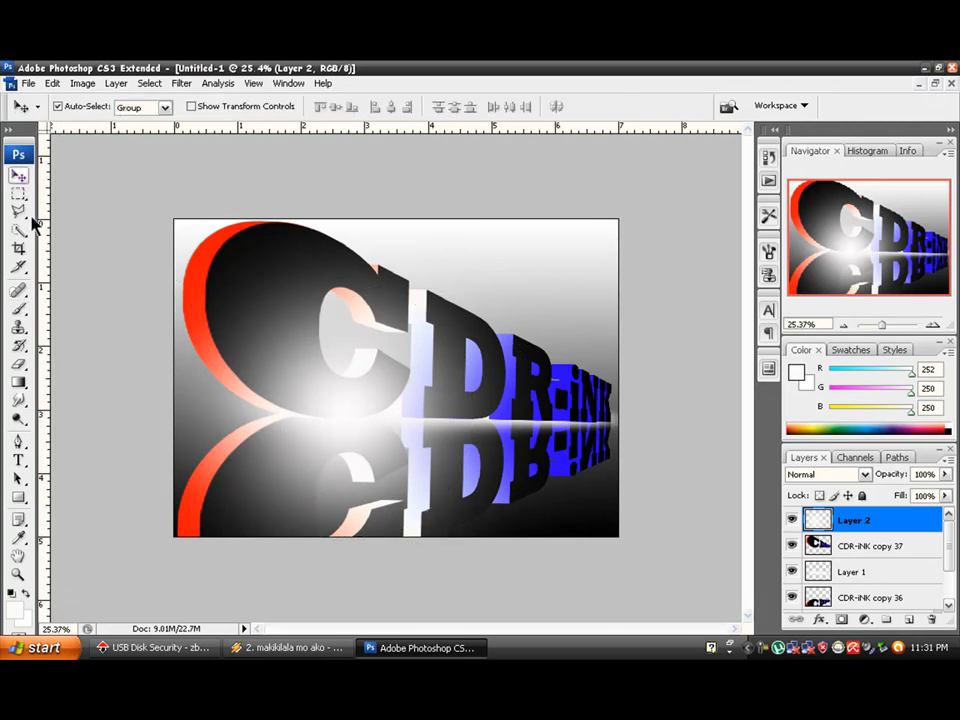
click(20, 364)
right_click(598, 300)
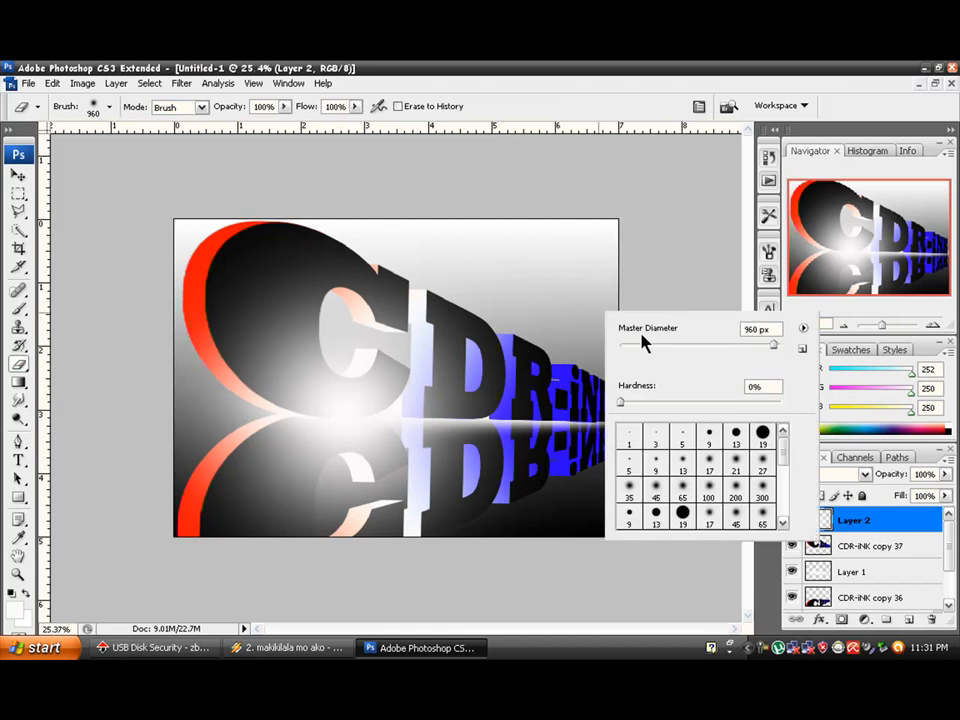
click(713, 344)
key(Return)
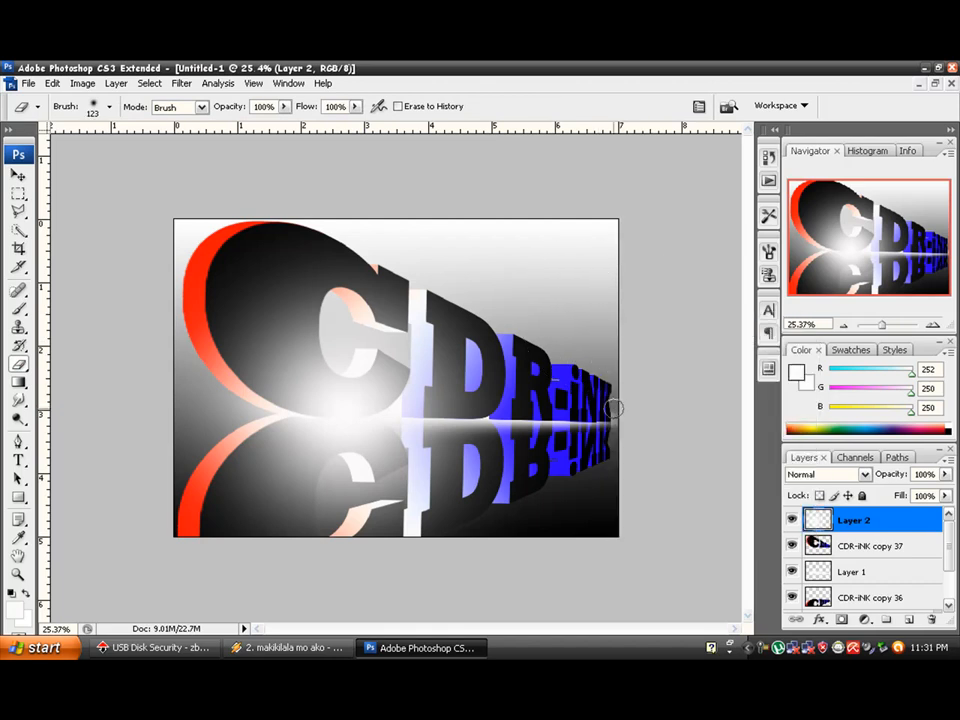
click(890, 580)
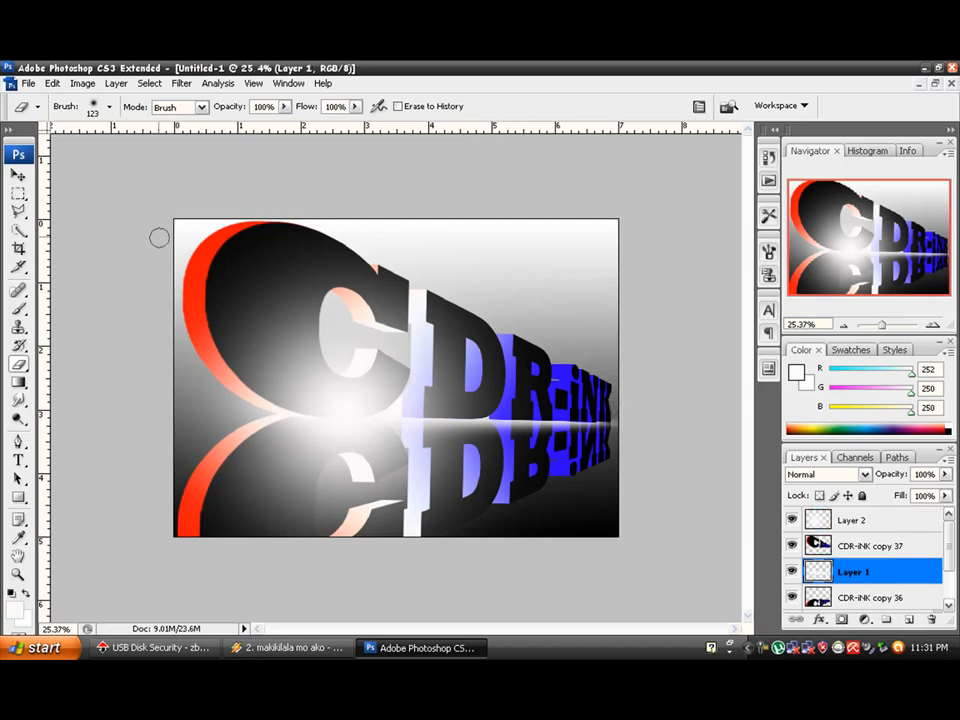
Apply a Bevel and Emboss layer style with Contour at 50% range to CDR-iNK copy 37.
click(17, 175)
click(243, 275)
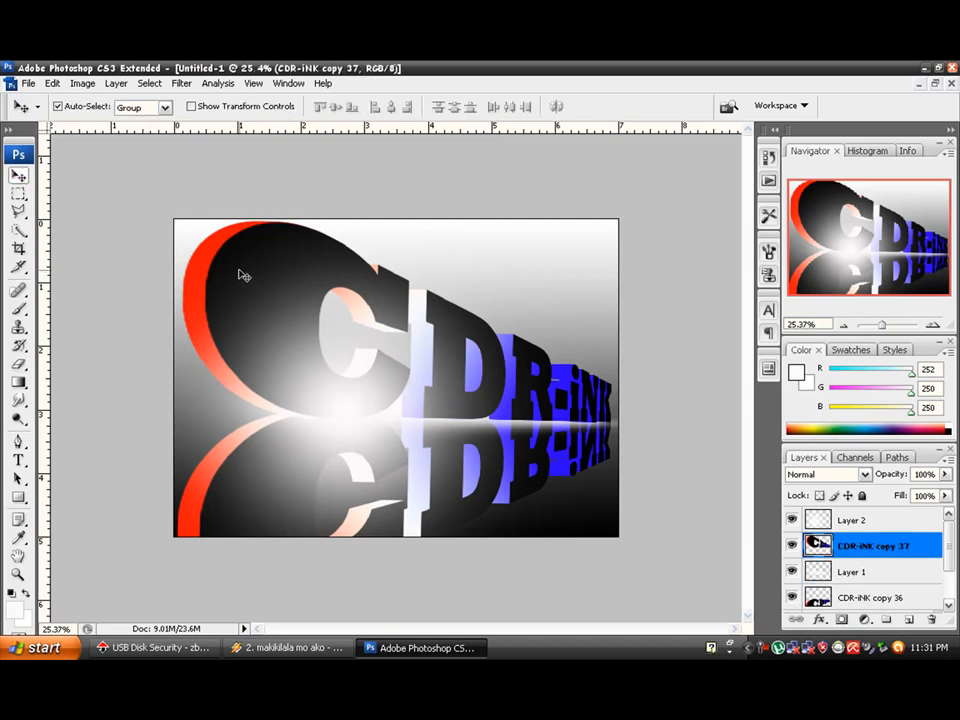
double_click(917, 548)
click(557, 281)
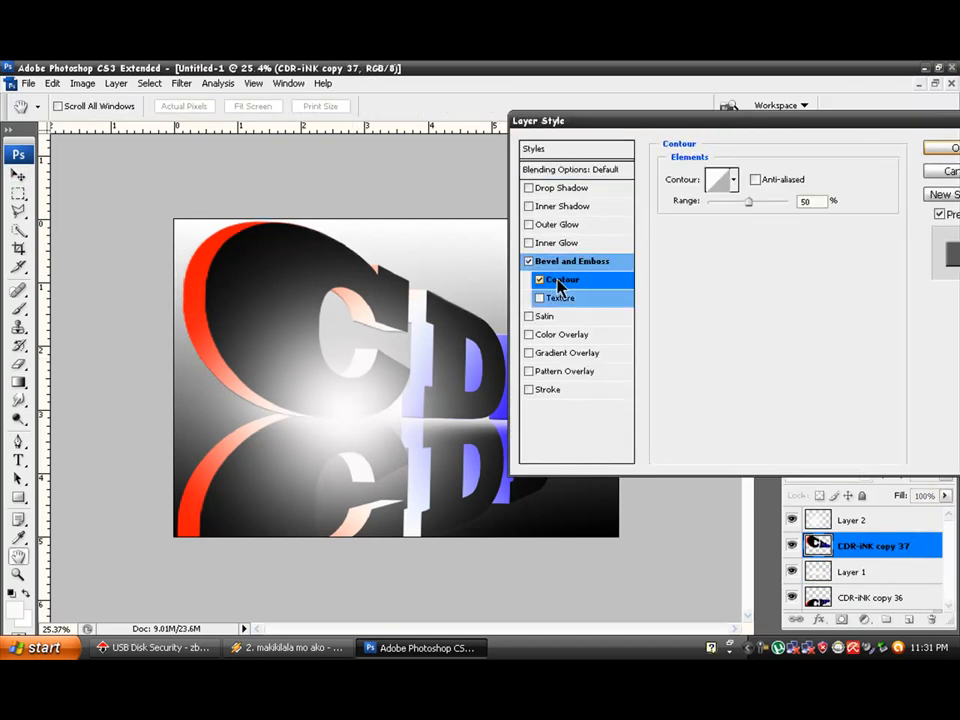
click(940, 149)
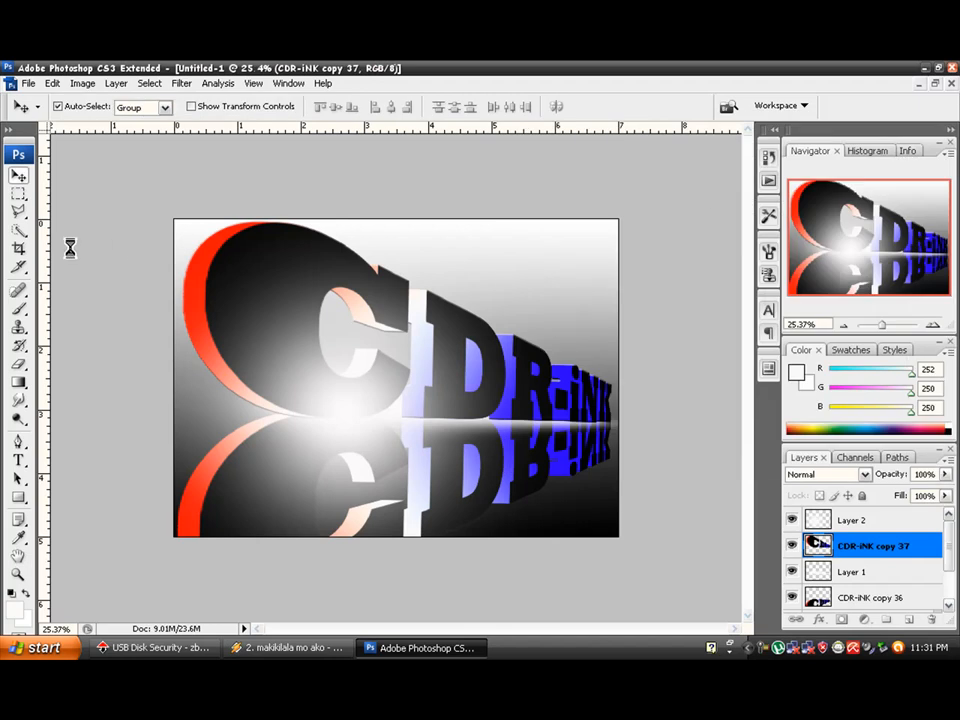
Try to fade the lower part of the reflection on CDR-iNK copy 36 with a soft 504 px eraser.
key(e)
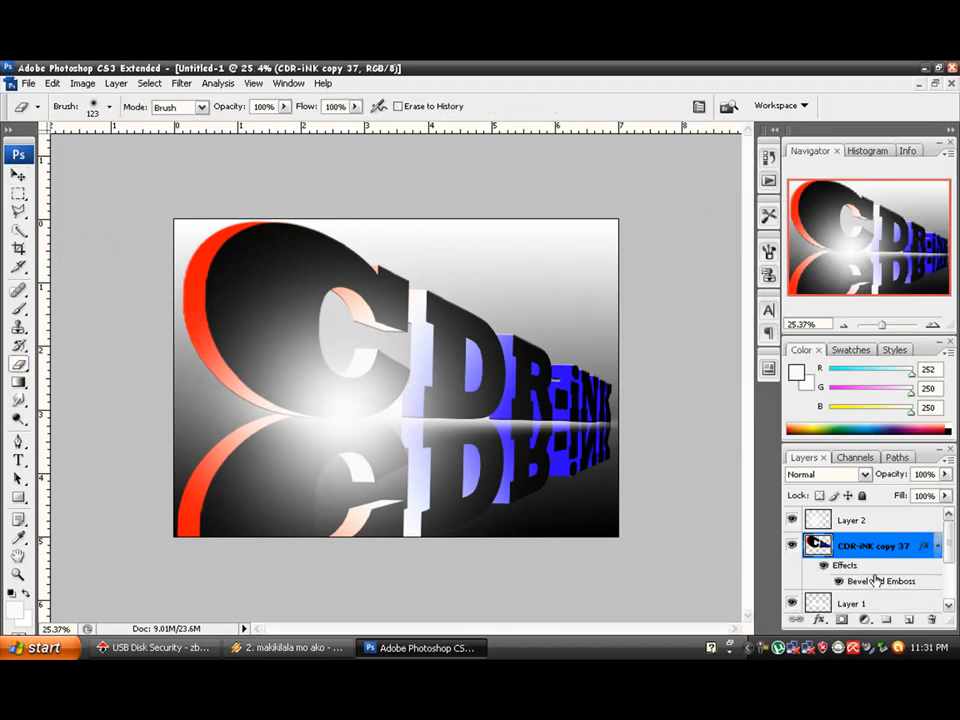
scroll(913, 563, down, 2)
click(915, 582)
right_click(194, 518)
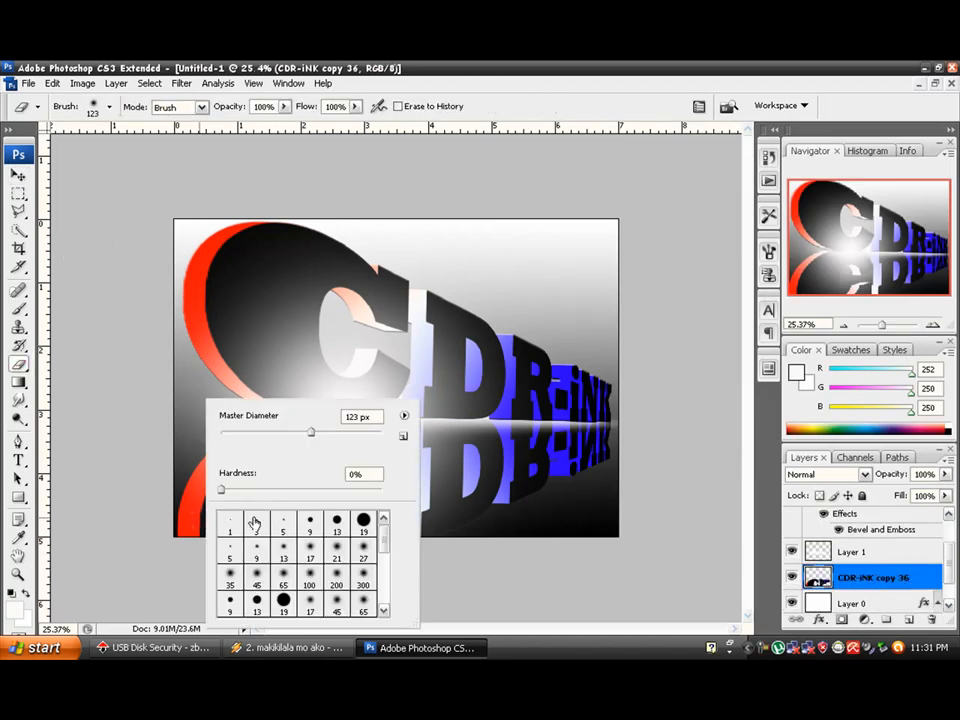
click(313, 556)
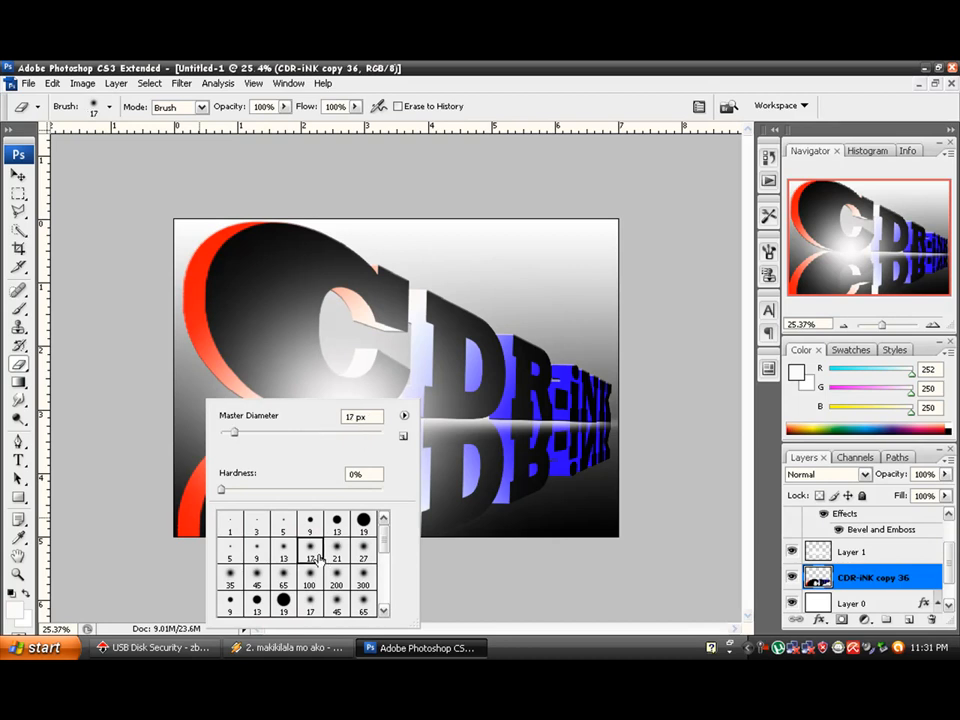
click(367, 432)
key(Return)
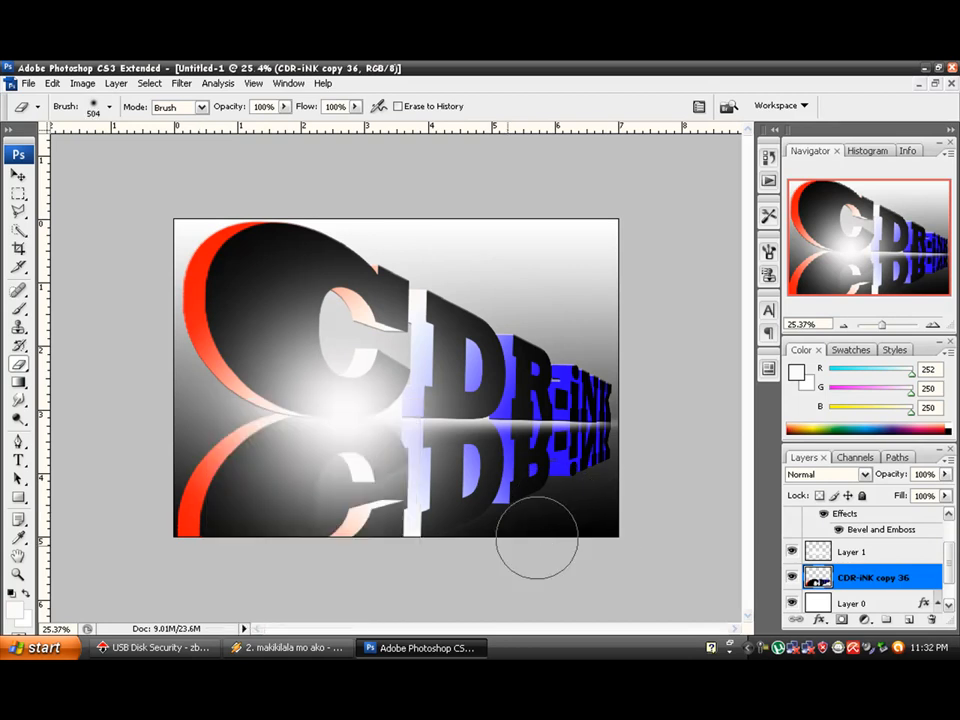
mouse_move(174, 540)
mouse_down()
mouse_move(486, 562)
mouse_move(152, 542)
mouse_move(132, 490)
mouse_move(138, 460)
mouse_move(160, 499)
mouse_move(168, 478)
mouse_move(214, 524)
mouse_move(177, 491)
mouse_move(173, 471)
mouse_move(354, 557)
mouse_move(483, 549)
mouse_move(590, 518)
mouse_move(485, 520)
mouse_move(634, 510)
mouse_move(634, 491)
mouse_move(661, 495)
mouse_move(603, 496)
mouse_move(605, 511)
mouse_move(579, 545)
mouse_move(491, 542)
mouse_move(444, 521)
mouse_move(412, 528)
mouse_move(520, 517)
mouse_move(407, 522)
mouse_move(415, 528)
mouse_move(390, 532)
mouse_move(466, 556)
mouse_up()
Step back and forth through the history to compare the recent edits, and undo the reflection erasing.
key(ctrl+alt+z)
key(ctrl+alt+z)
key(ctrl+alt+z)
key(ctrl+alt+z)
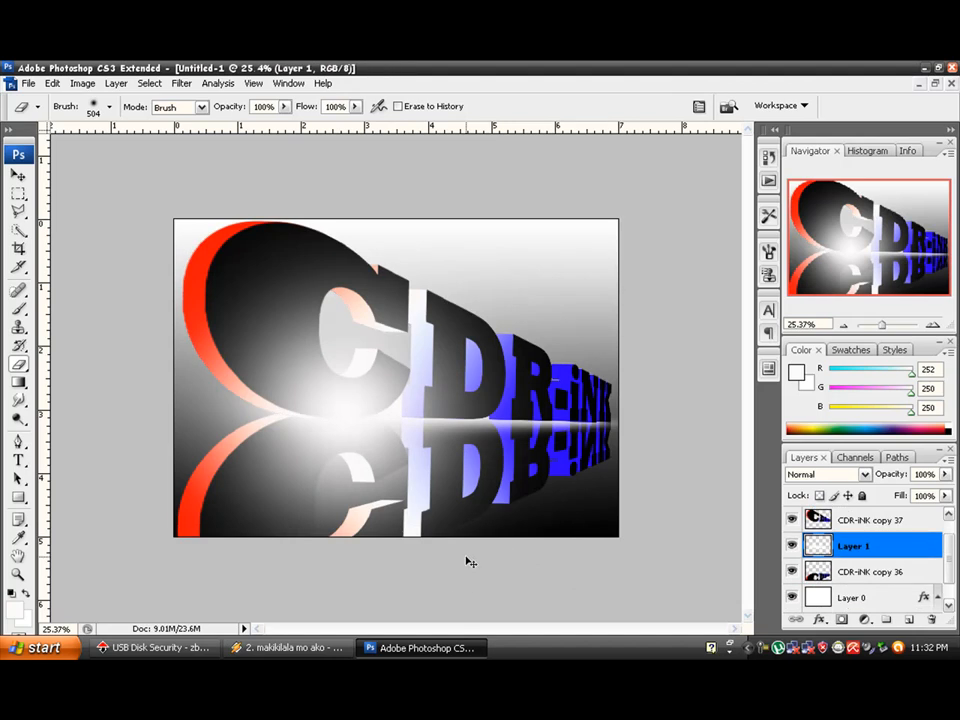
key(ctrl+shift+z)
key(ctrl+shift+z)
key(ctrl+shift+z)
key(ctrl+shift+z)
key(ctrl+alt+z)
key(ctrl+alt+z)
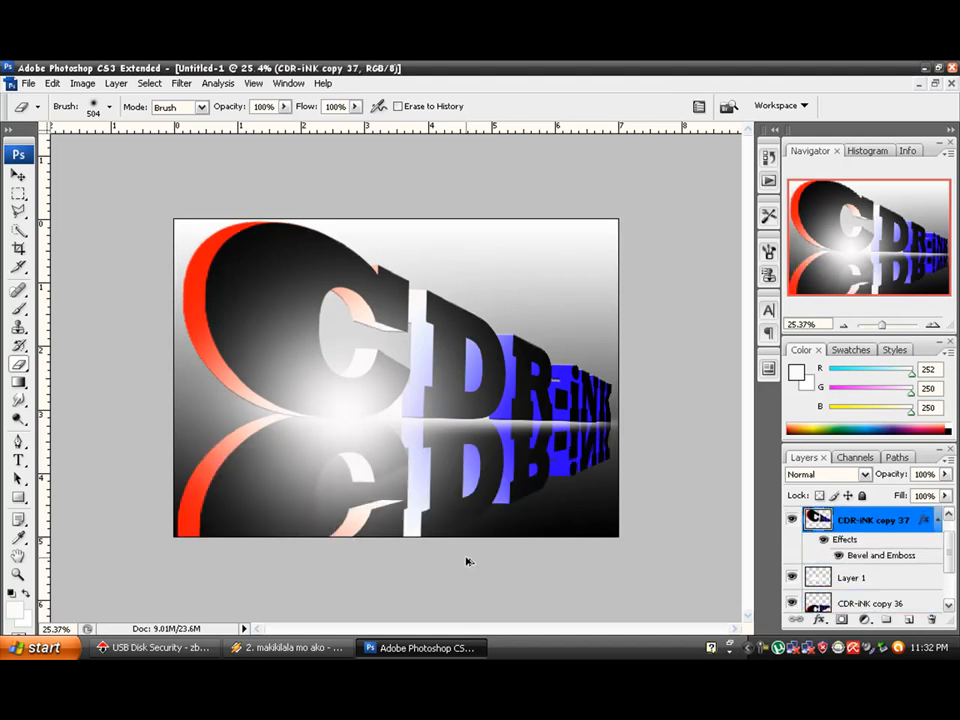
key(ctrl+shift+z)
key(ctrl+shift+z)
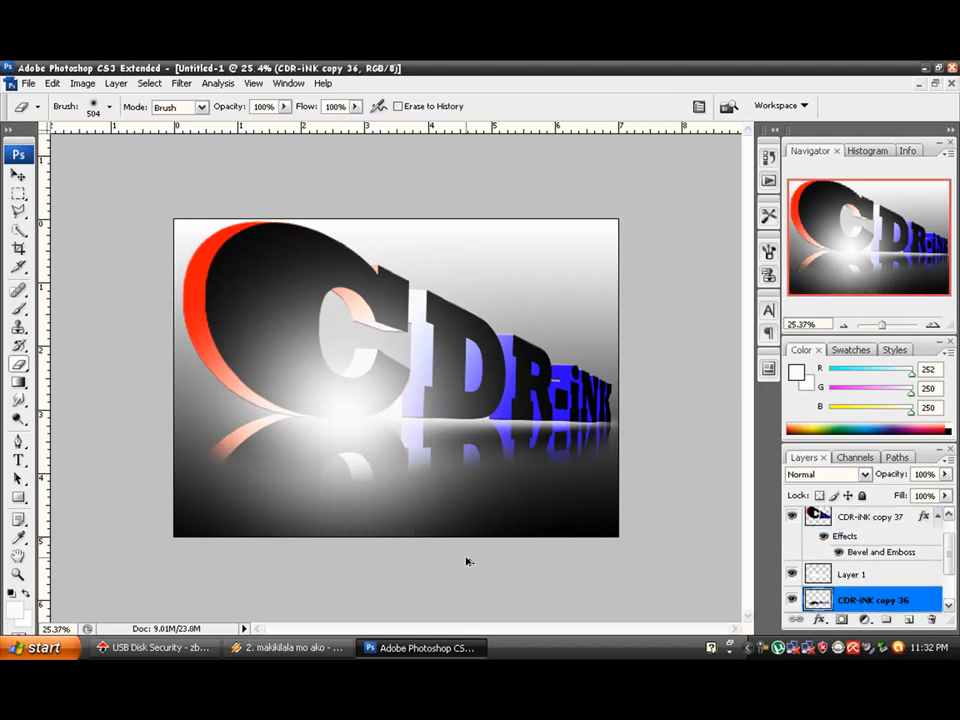
key(ctrl+alt+z)
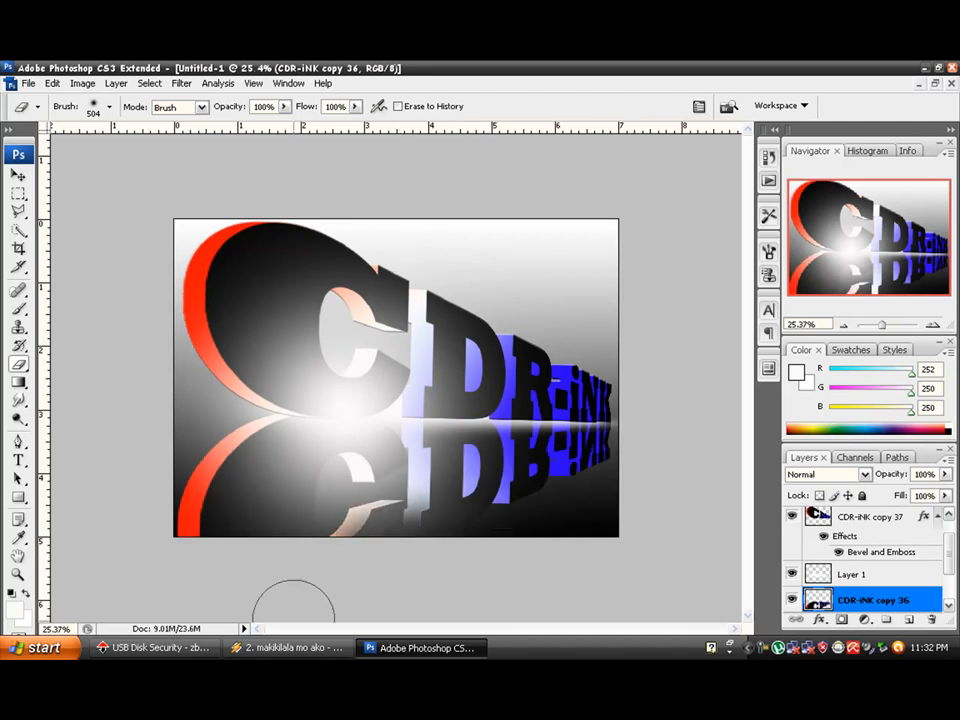
Try a lighter fade along the bottom edge of the reflection with the soft 504 px eraser, and undo it.
mouse_move(168, 530)
mouse_down()
mouse_move(247, 559)
mouse_move(149, 524)
mouse_move(300, 561)
mouse_move(306, 579)
mouse_move(219, 586)
mouse_move(619, 563)
mouse_move(400, 564)
mouse_move(606, 546)
mouse_move(410, 540)
mouse_move(641, 510)
mouse_move(542, 500)
mouse_move(657, 510)
mouse_move(619, 495)
mouse_move(654, 495)
mouse_move(631, 482)
mouse_move(461, 539)
mouse_move(357, 542)
mouse_move(456, 541)
mouse_move(263, 546)
mouse_move(293, 545)
mouse_up()
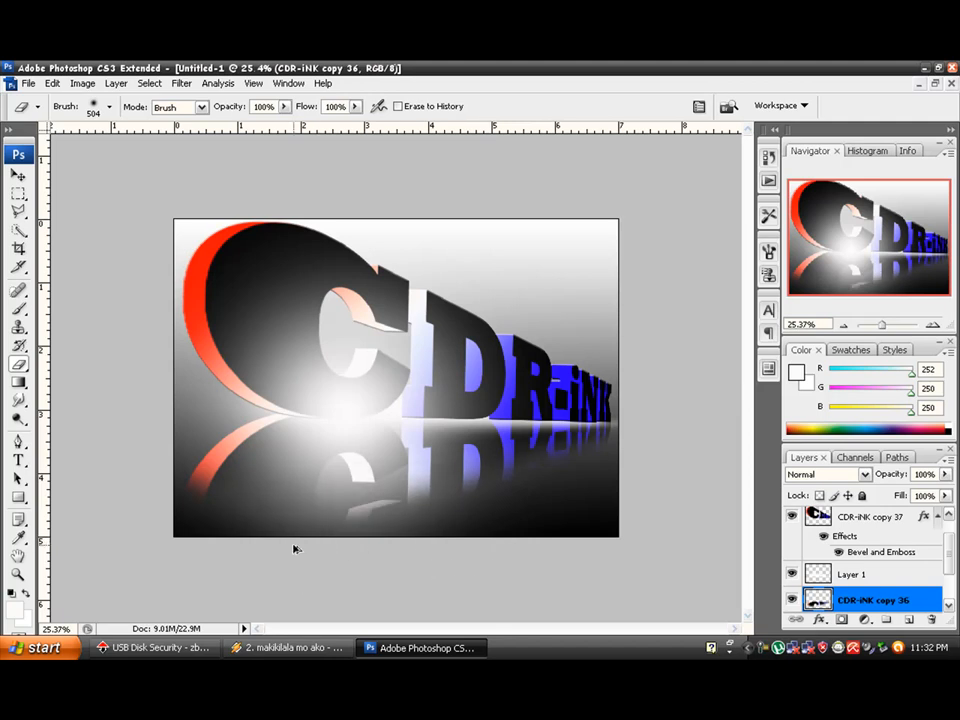
key(ctrl+z)
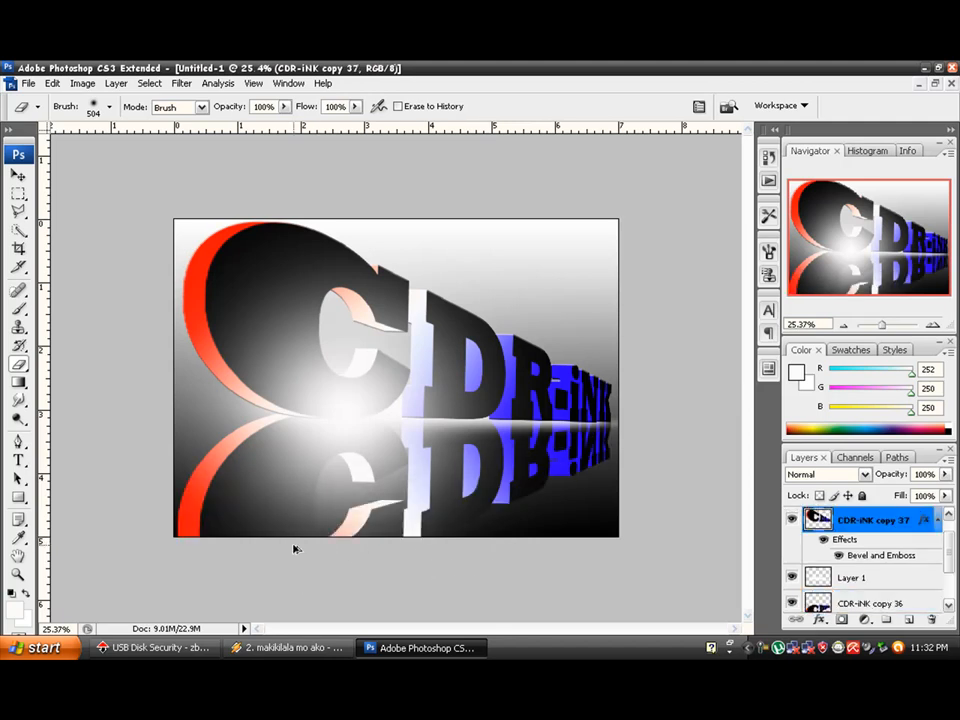
key(ctrl+z)
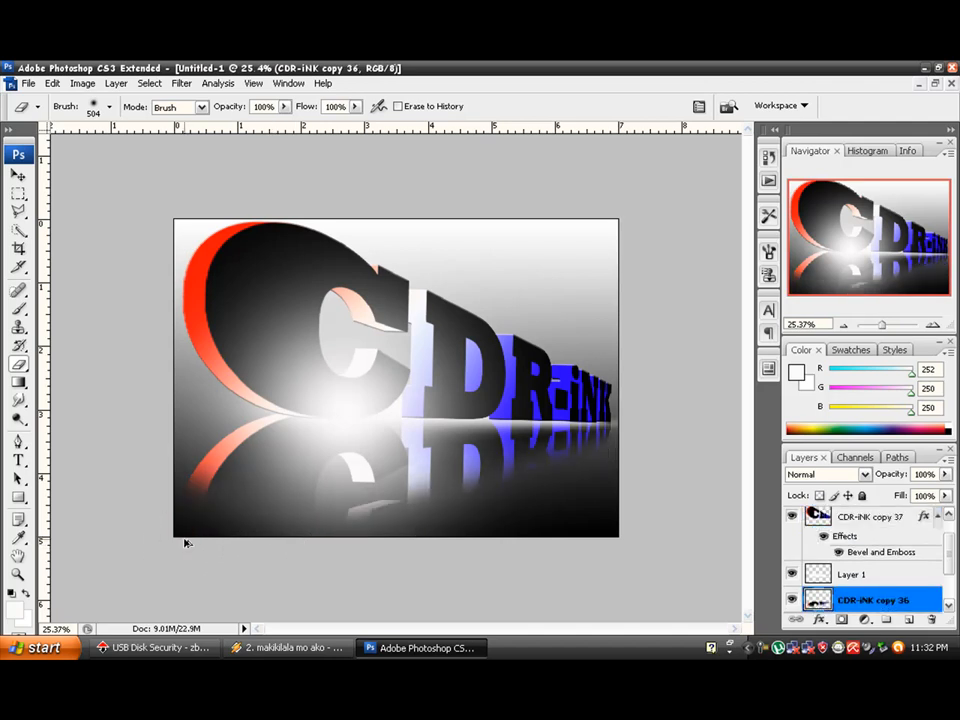
key(ctrl+z)
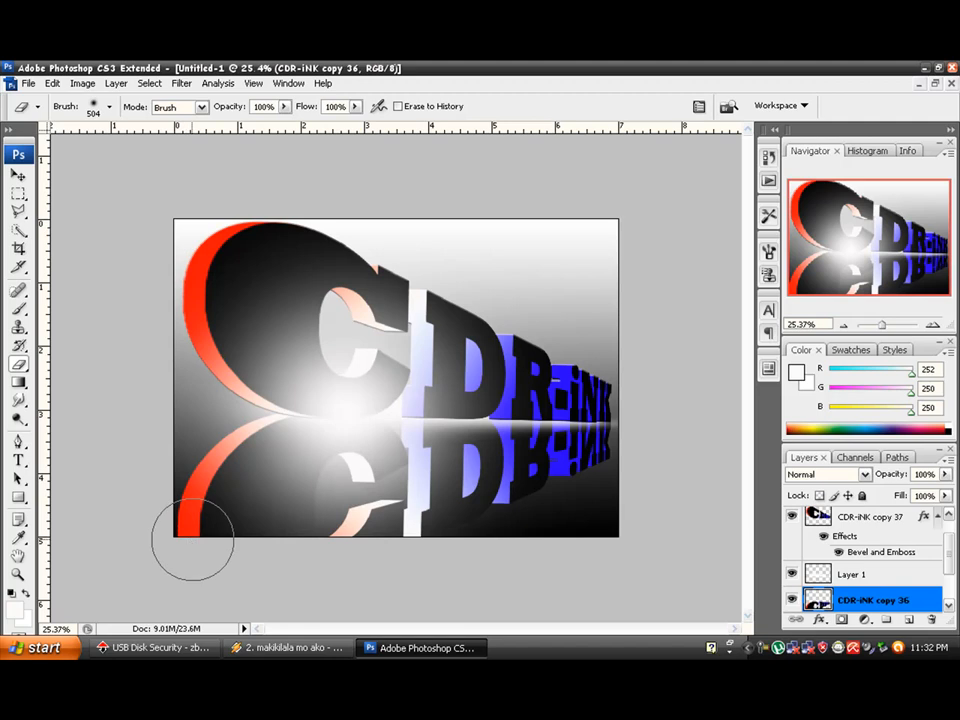
Fade out the lower part of the reflection on CDR-iNK copy 36 with a soft 1242 px eraser, and reselect Layer 2.
right_click(190, 402)
drag(353, 432, 358, 431)
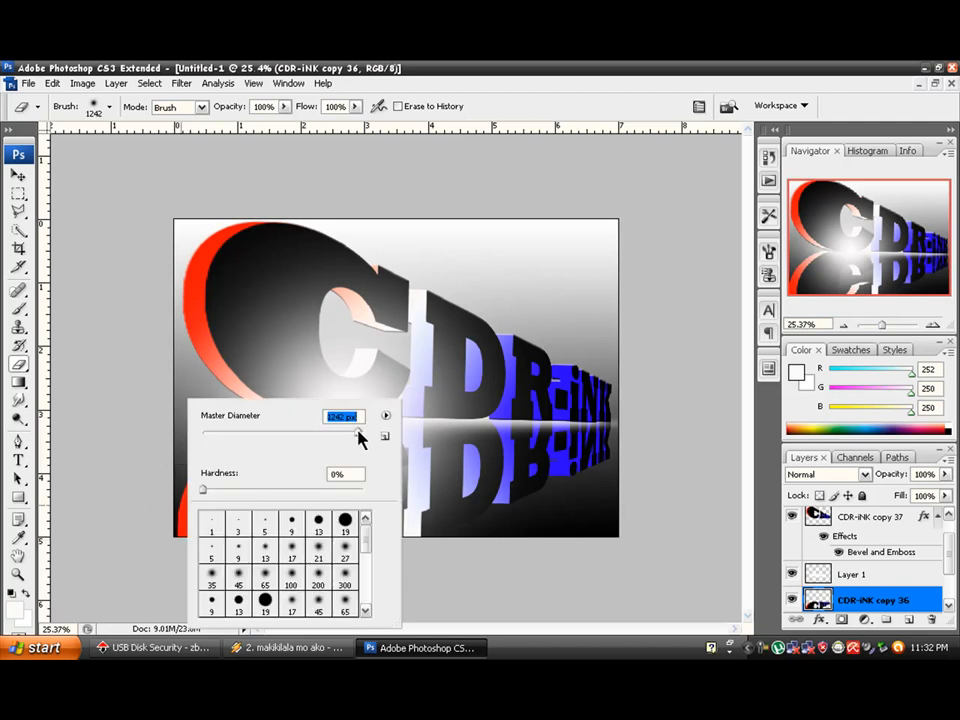
click(181, 536)
mouse_move(181, 536)
mouse_down()
mouse_move(200, 563)
mouse_move(313, 568)
mouse_move(505, 565)
mouse_move(684, 546)
mouse_move(652, 546)
mouse_move(480, 603)
mouse_move(445, 602)
mouse_move(645, 589)
mouse_move(639, 565)
mouse_move(580, 607)
mouse_move(467, 591)
mouse_move(220, 611)
mouse_move(167, 606)
mouse_move(128, 588)
mouse_move(88, 539)
mouse_move(80, 502)
mouse_move(92, 545)
mouse_move(131, 574)
mouse_up()
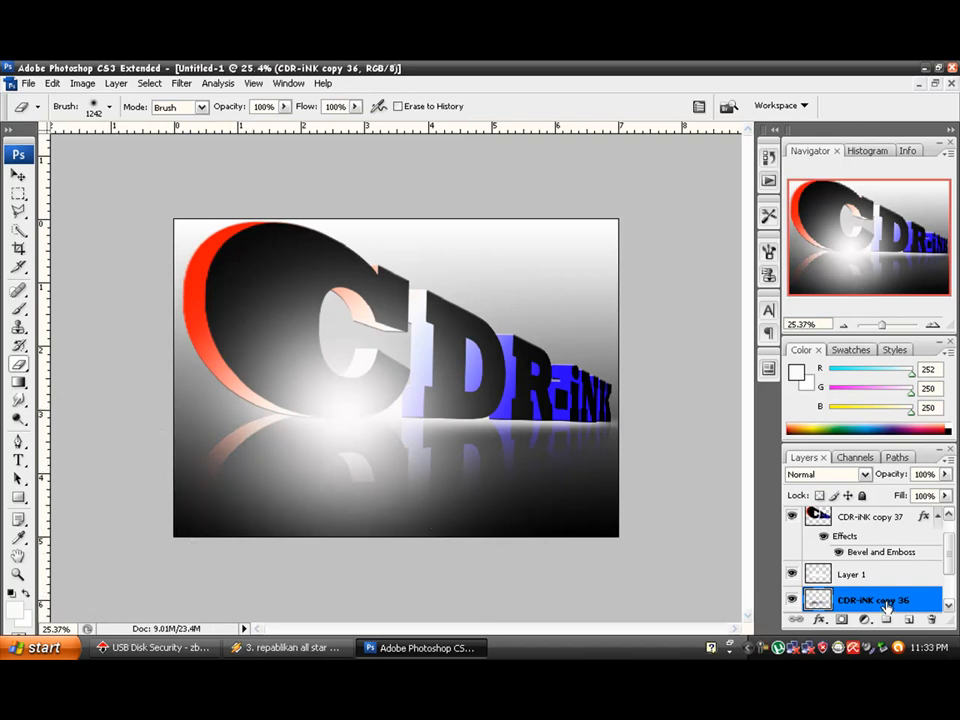
click(18, 174)
key(ctrl+shift+alt+n)
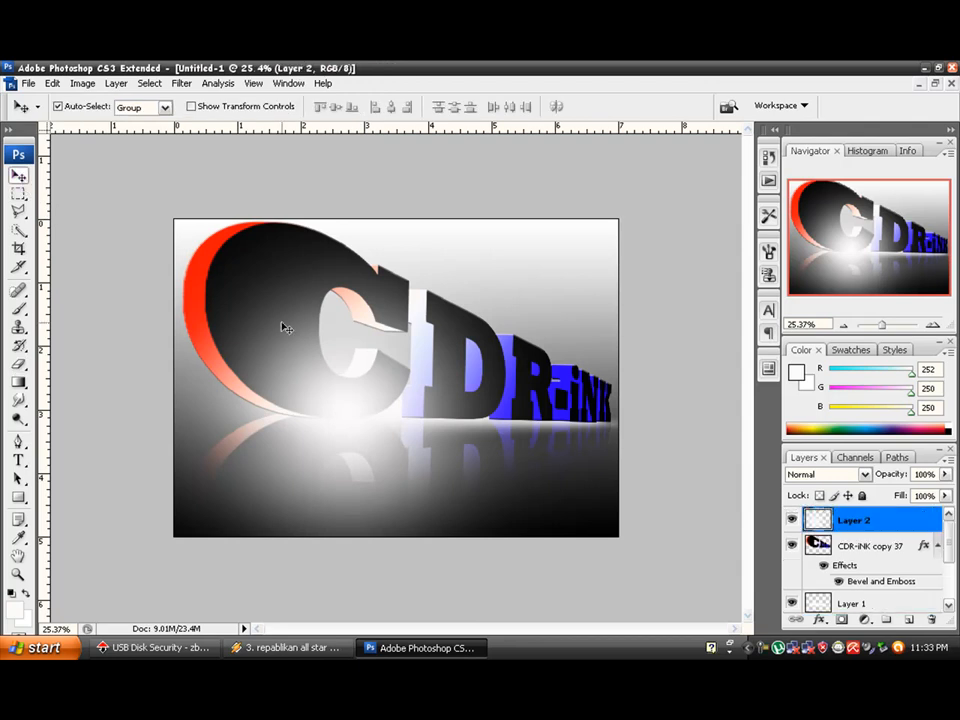
click(30, 85)
click(107, 283)
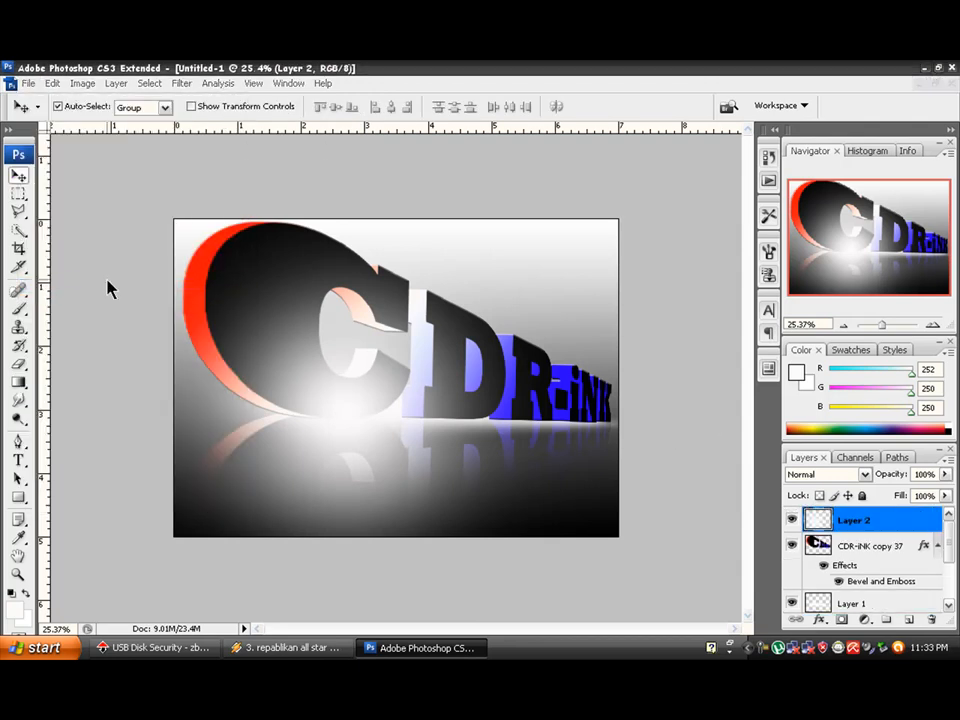
click(874, 86)
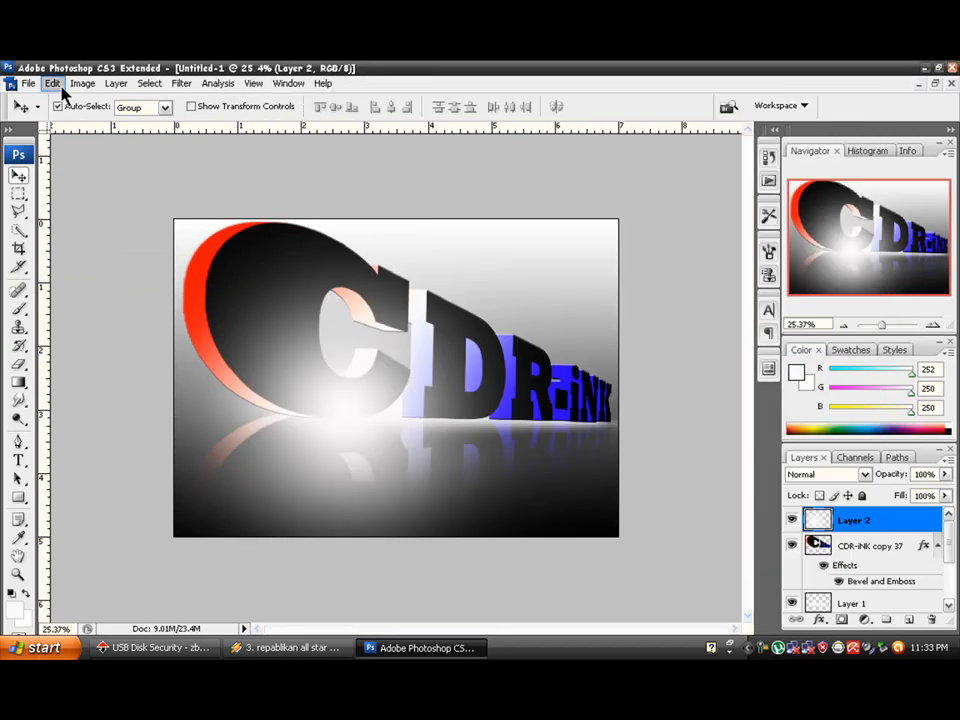
Save the artwork to the Desktop as the JPEG file asfgbseb.jpg at Maximum quality 12 in Baseline ("Standard") format.
click(28, 83)
click(66, 272)
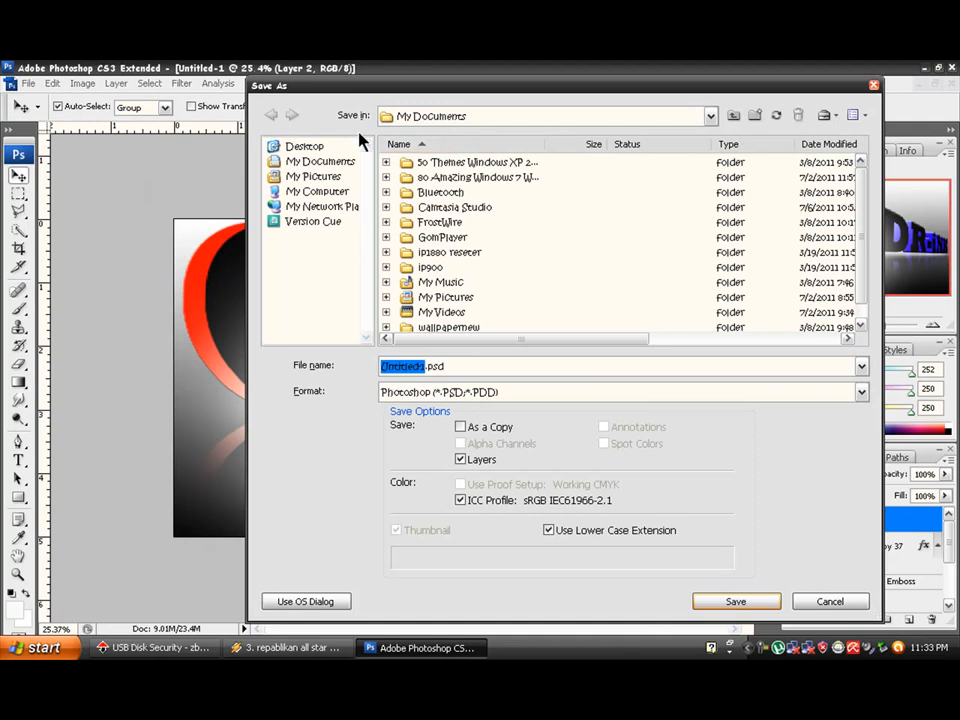
click(304, 148)
text(asfgbxeb)
click(861, 392)
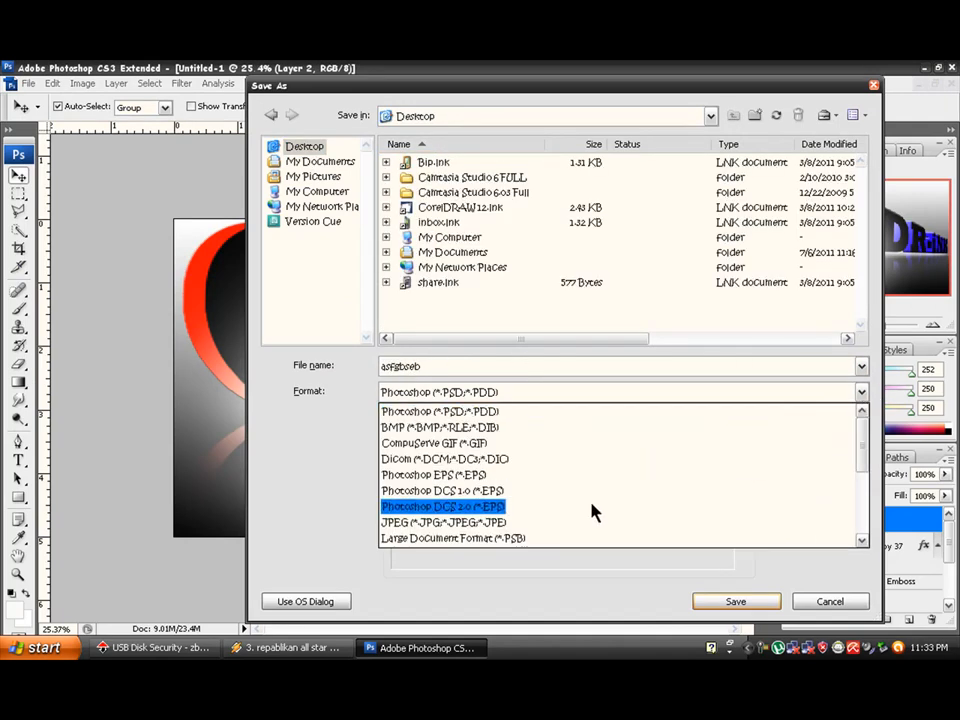
click(583, 523)
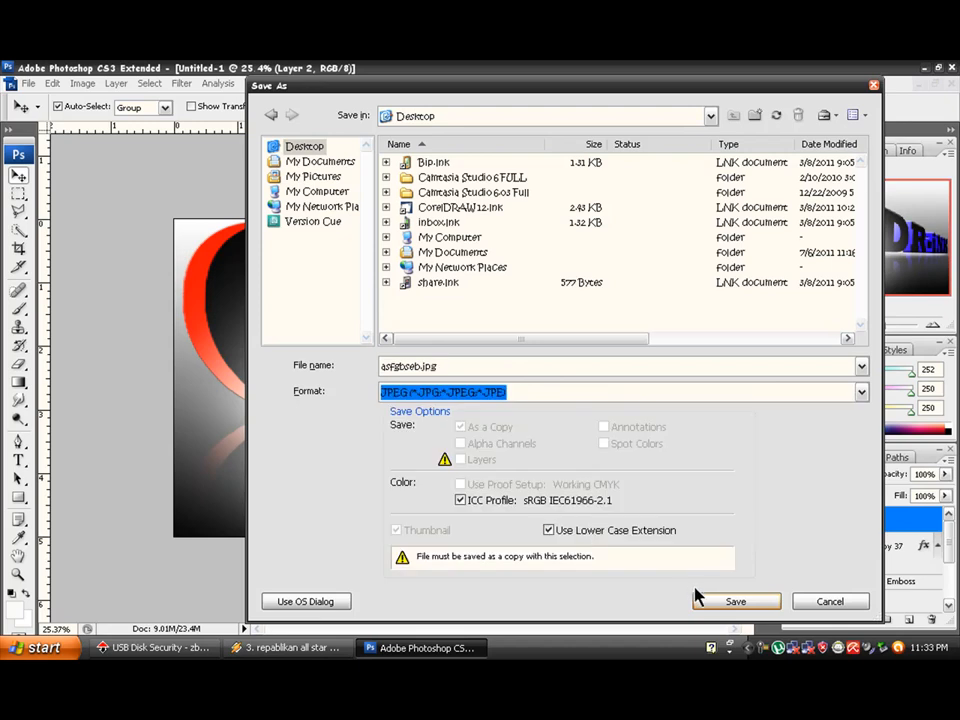
click(715, 606)
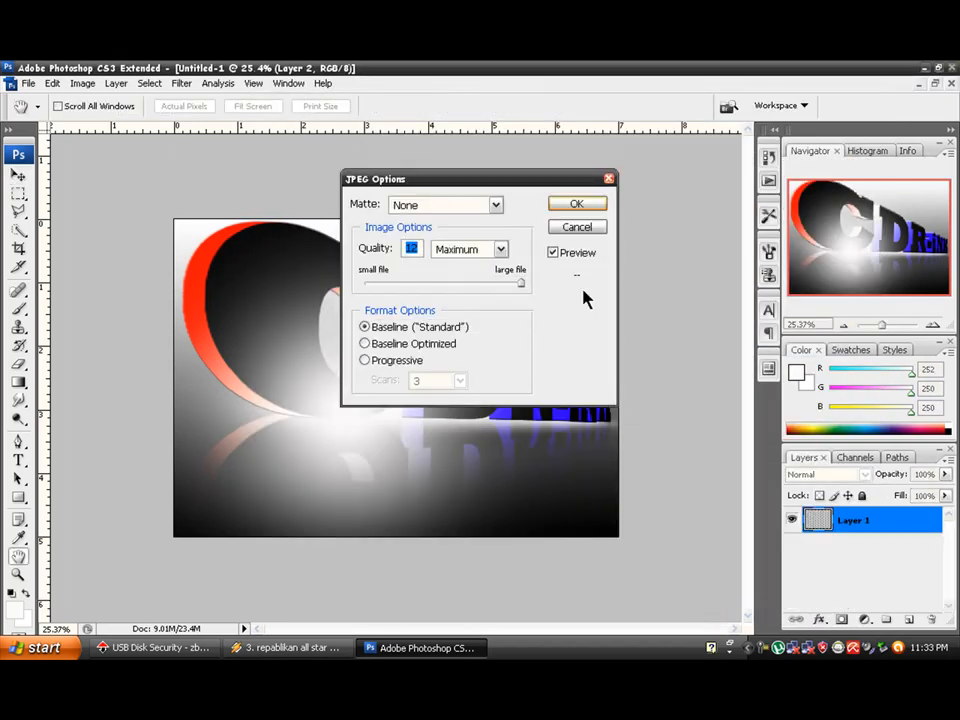
click(575, 205)
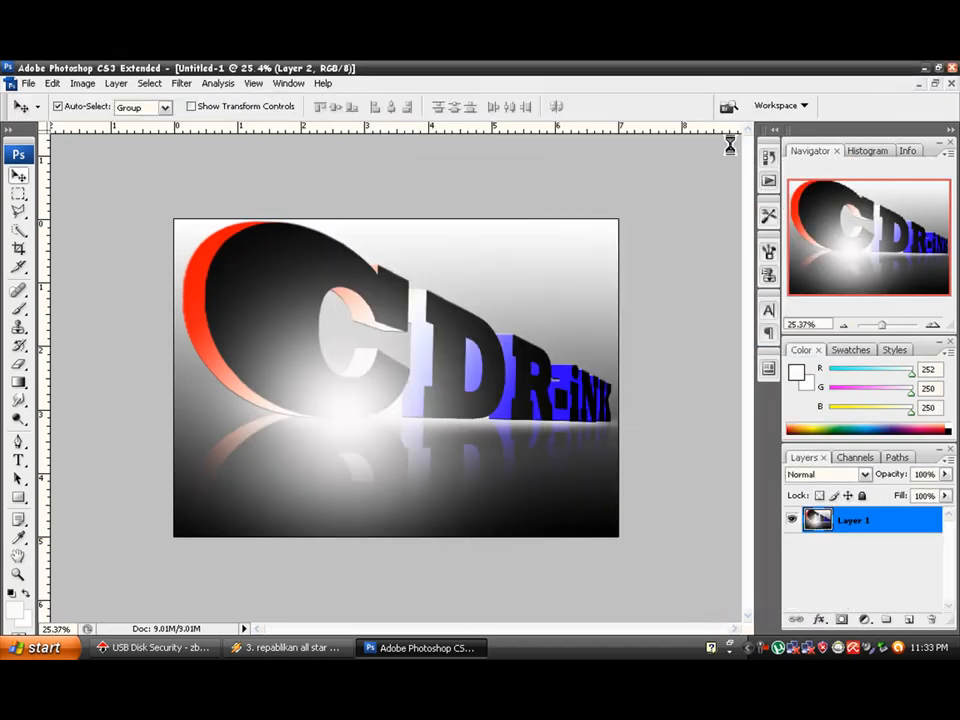
Set asfgbseb from the Windows desktop as the desktop background through Windows Picture and Fax Viewer, and close the viewer.
click(925, 68)
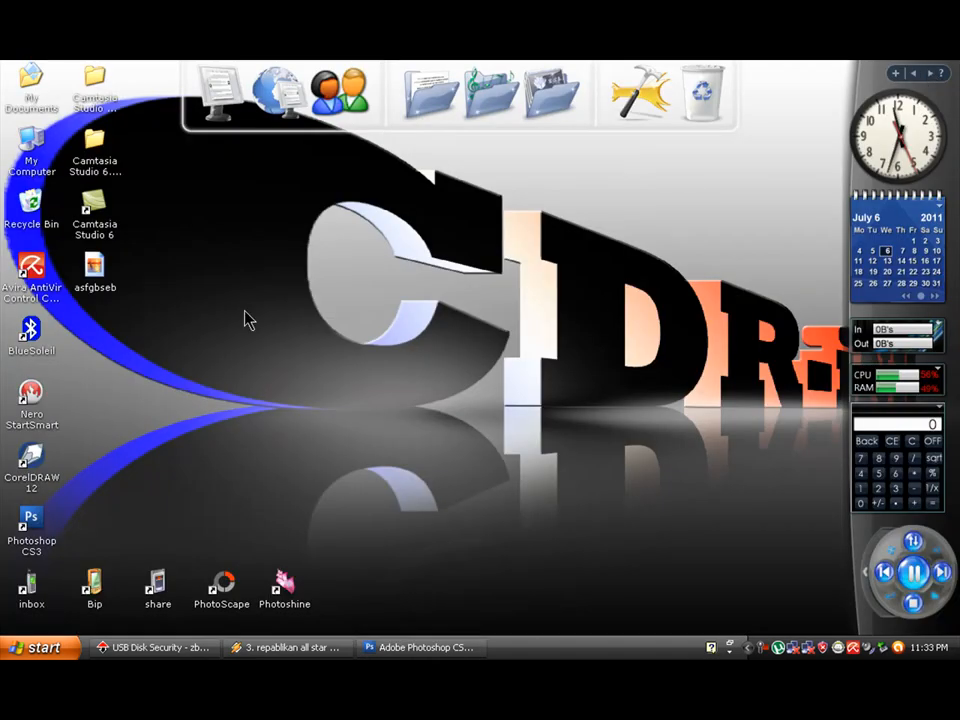
double_click(105, 285)
right_click(401, 367)
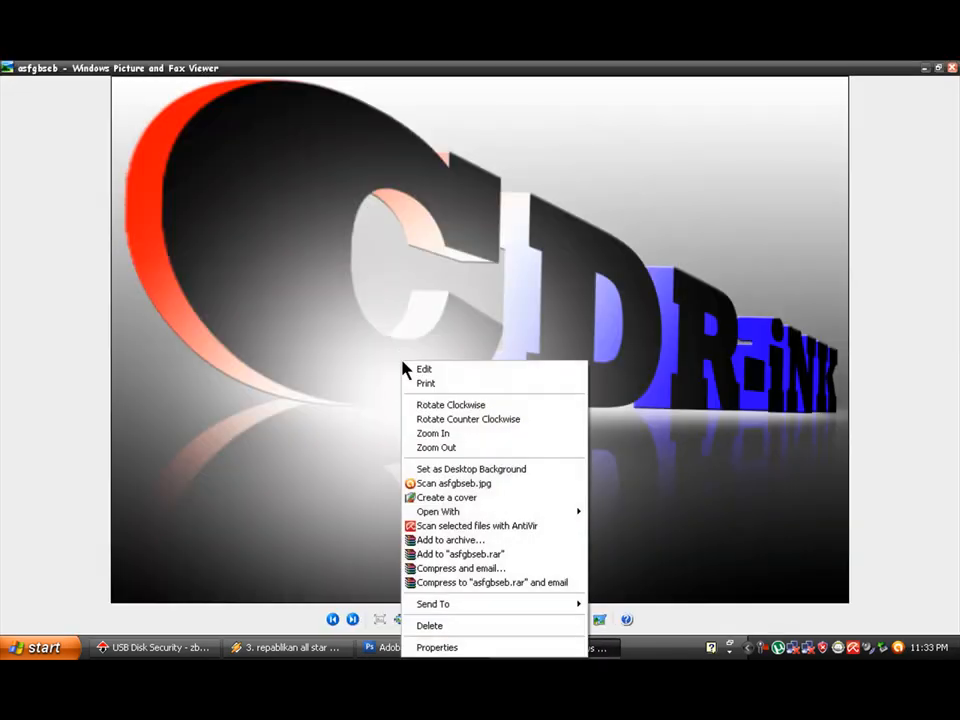
click(488, 470)
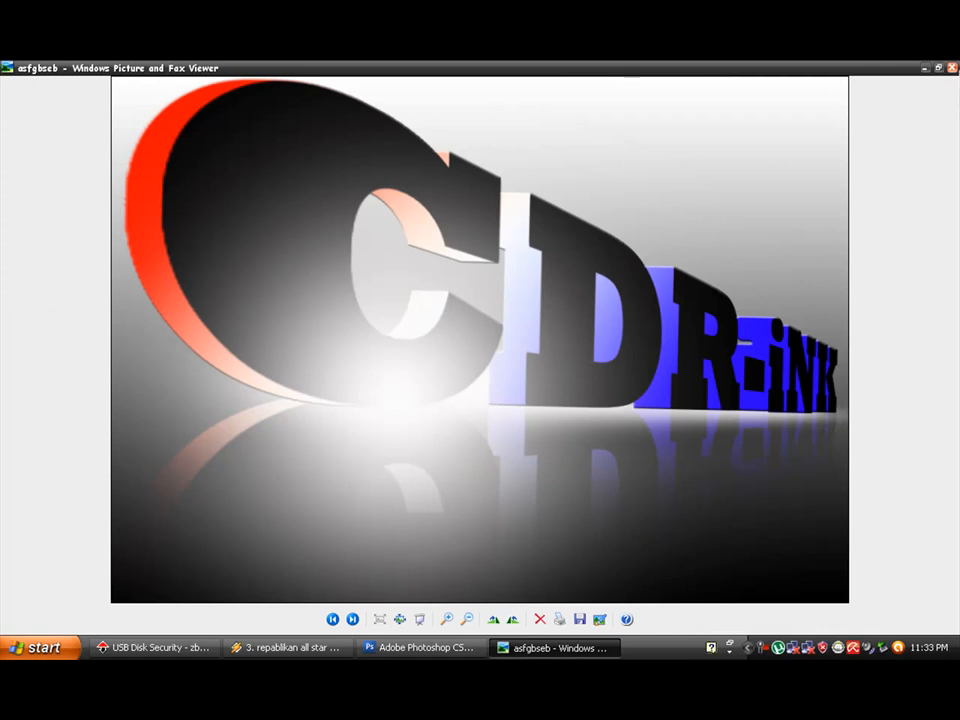
click(953, 68)
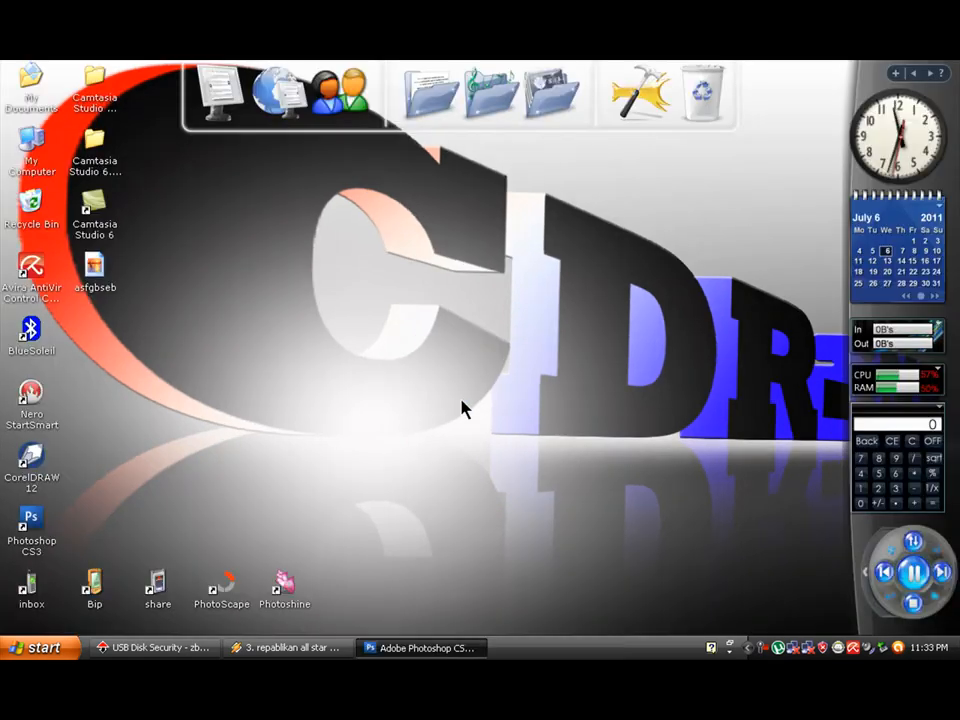